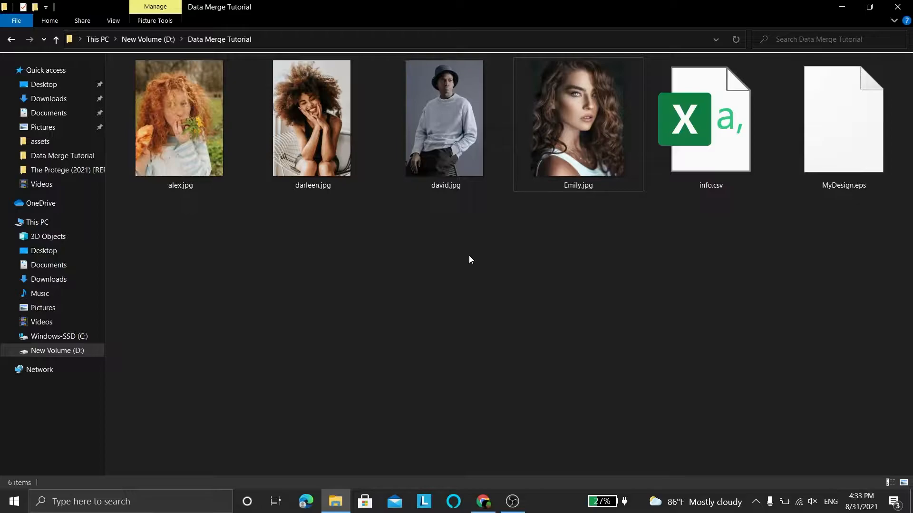
{"action": "right_click", "coordinate": [469, 251]}
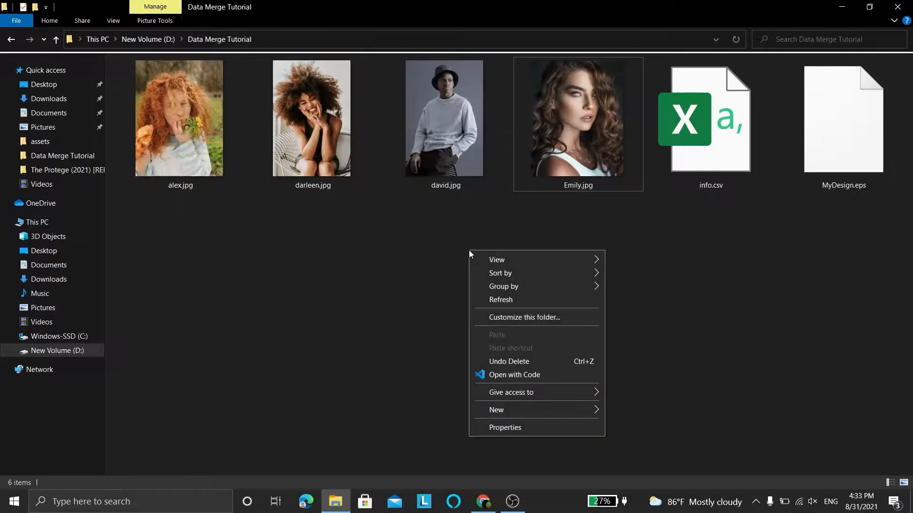
{"action": "left_click", "coordinate": [511, 300]}
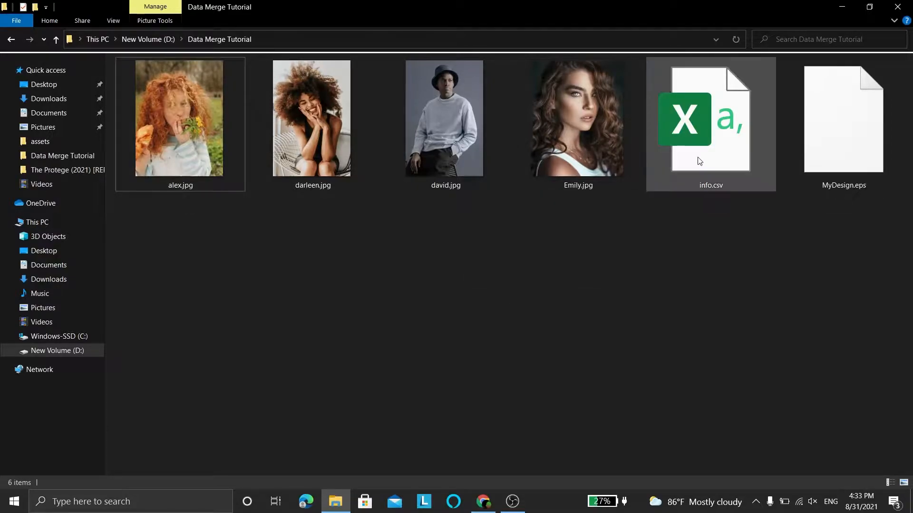
{"action": "right_click", "coordinate": [469, 250]}
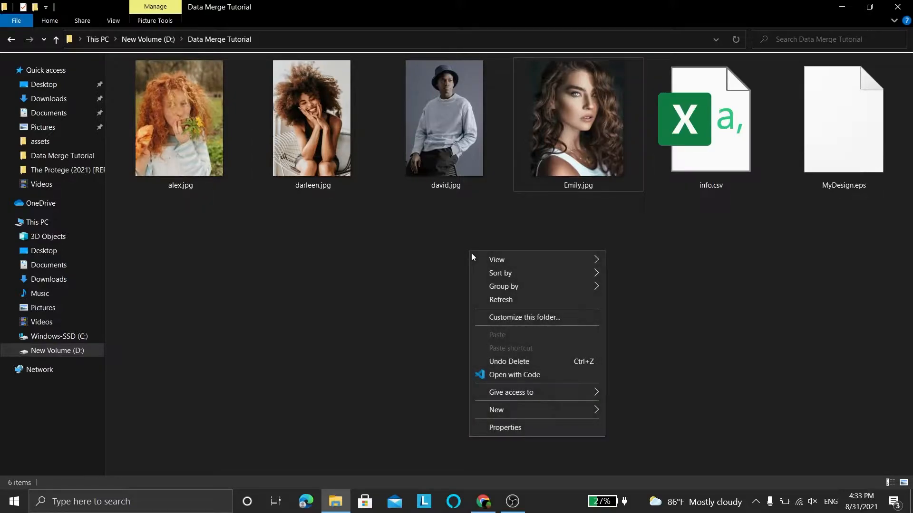
{"action": "left_click", "coordinate": [511, 300]}
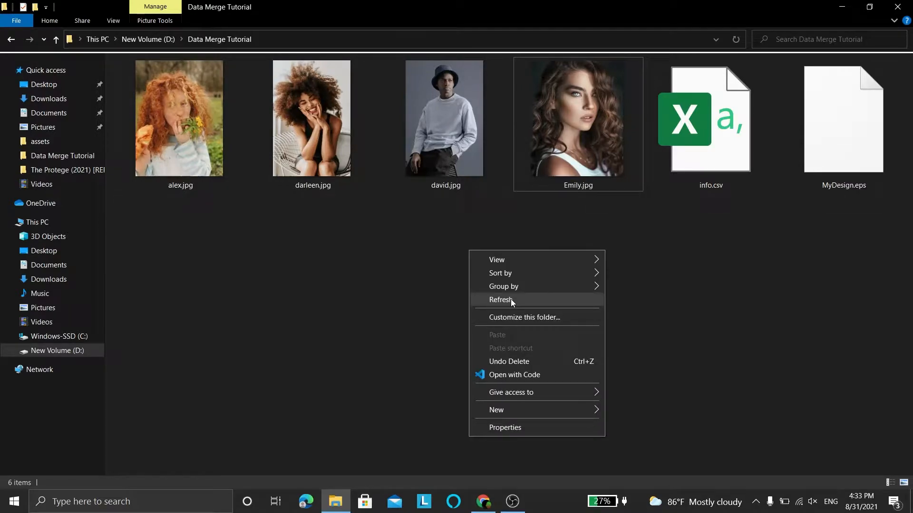
- Open info.csv in Excel and fit the widths of columns A to D to their contents
{"action": "left_click", "coordinate": [700, 161]}
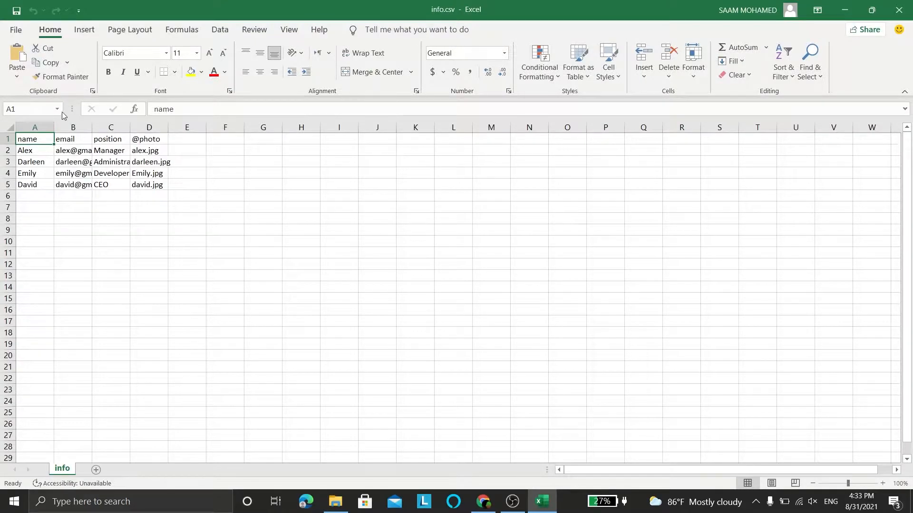
{"action": "double_click", "coordinate": [52, 128]}
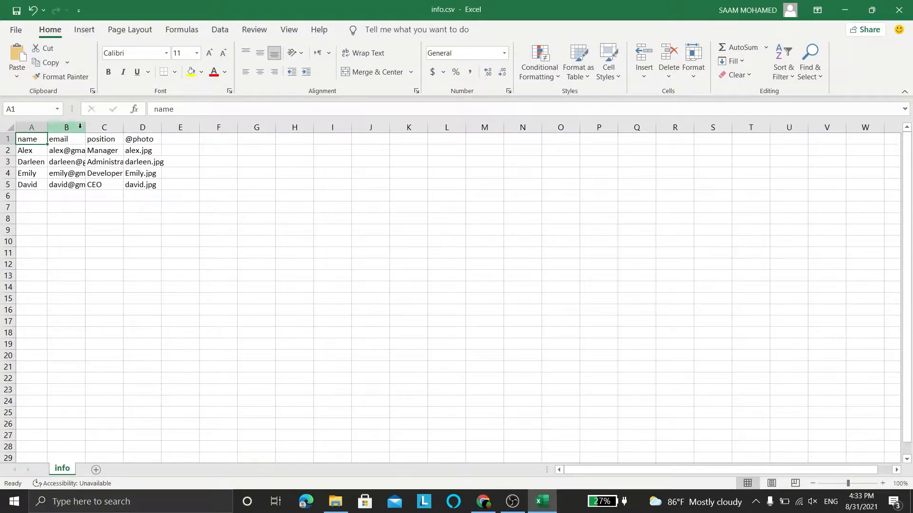
{"action": "double_click", "coordinate": [85, 127]}
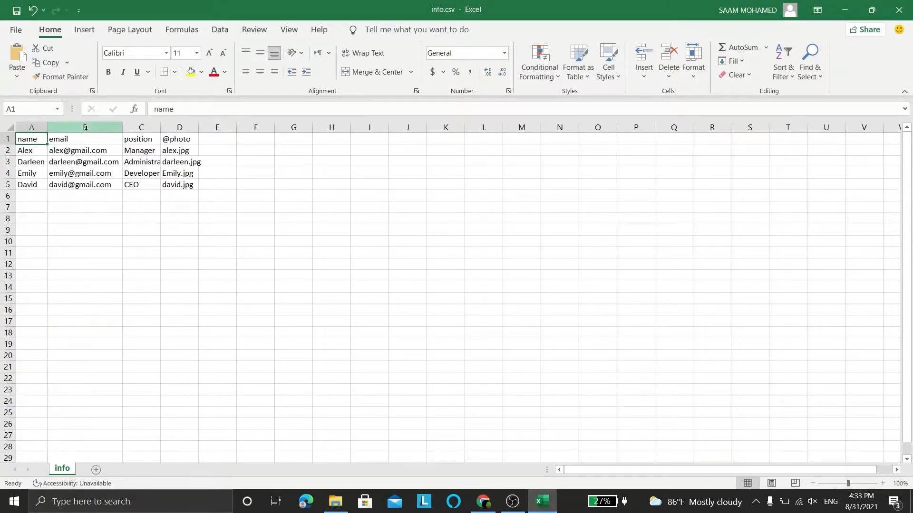
{"action": "double_click", "coordinate": [160, 128]}
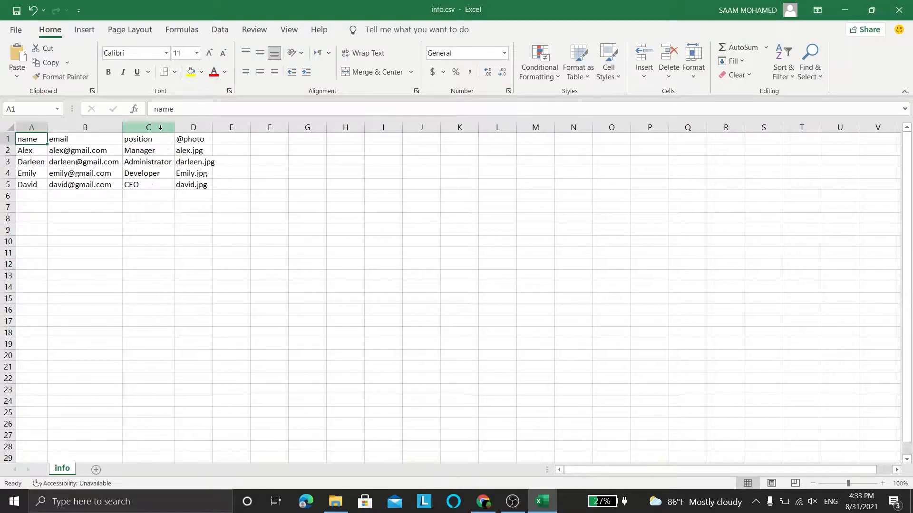
{"action": "double_click", "coordinate": [215, 127]}
{"action": "left_click", "coordinate": [193, 151]}
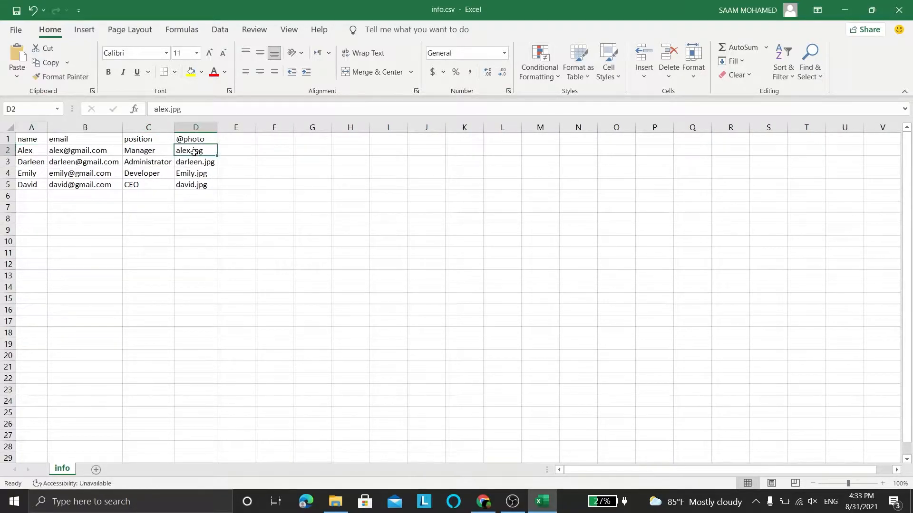
{"action": "left_click", "coordinate": [195, 163]}
{"action": "left_click", "coordinate": [194, 174]}
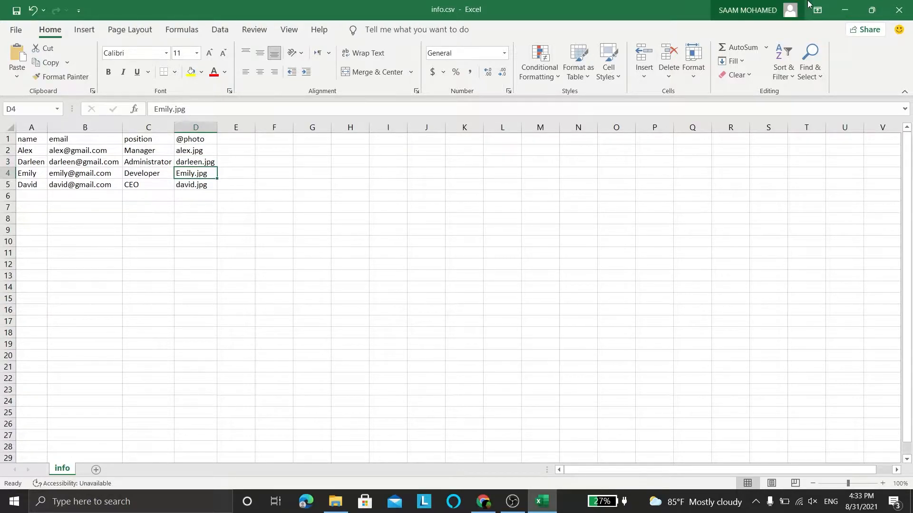
{"action": "left_click", "coordinate": [844, 10]}
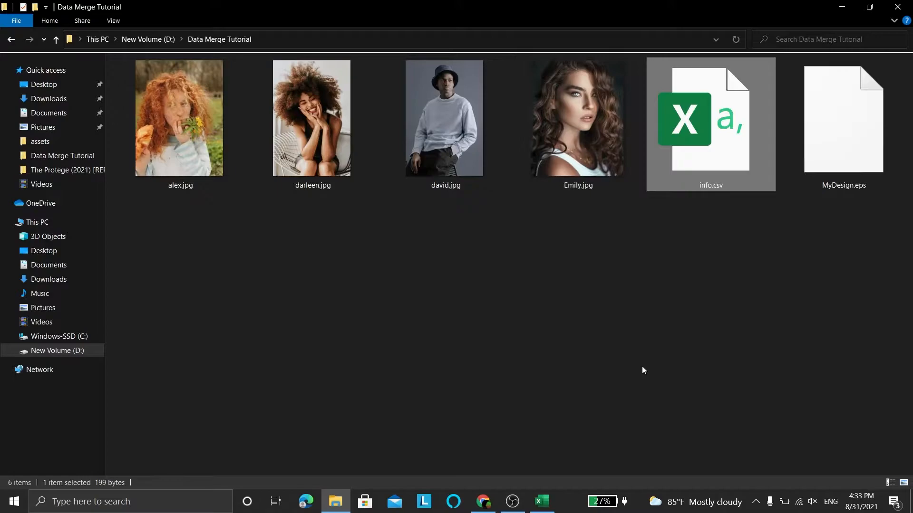
{"action": "left_click", "coordinate": [541, 500]}
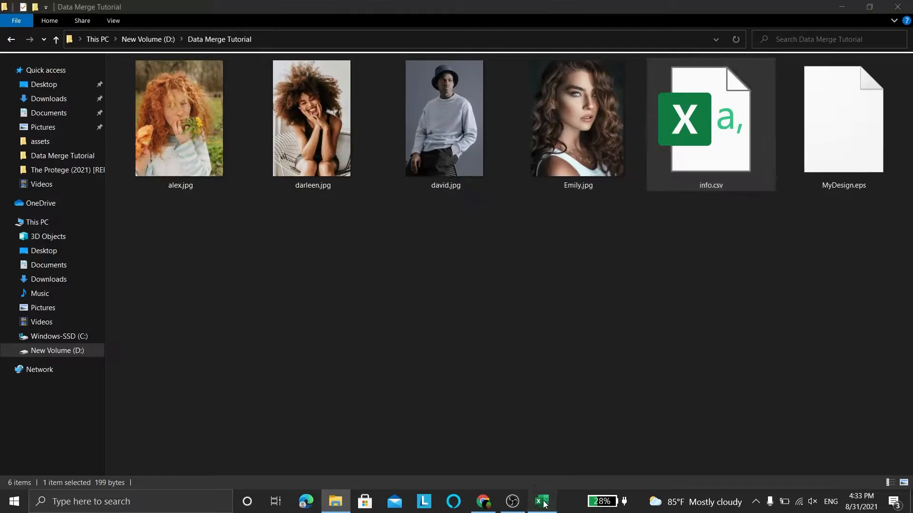
{"action": "left_click", "coordinate": [192, 139]}
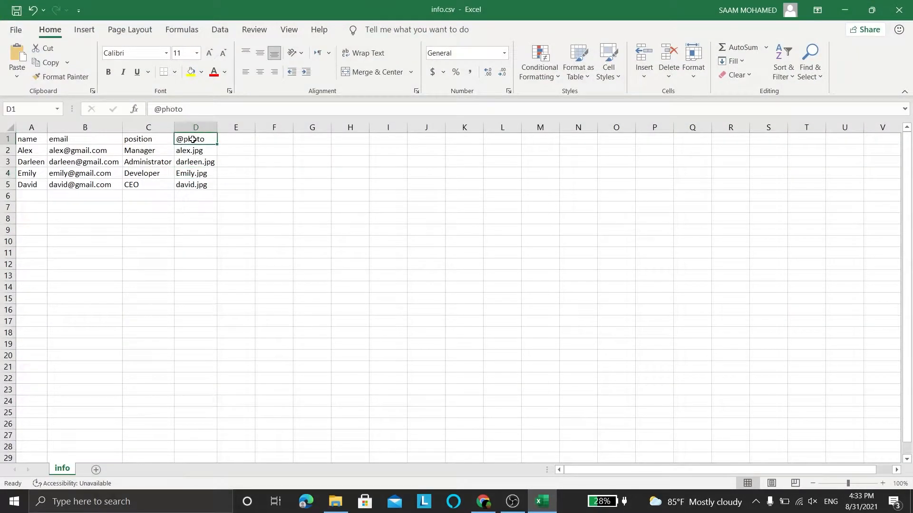
{"action": "left_click", "coordinate": [166, 109]}
{"action": "left_click_drag", "start_coordinate": [183, 109], "coordinate": [159, 107]}
{"action": "left_click", "coordinate": [153, 104]}
{"action": "left_click", "coordinate": [195, 106]}
{"action": "left_click", "coordinate": [208, 157]}
{"action": "key", "text": "BackSpace"}
{"action": "key", "text": "BackSpace"}
{"action": "key", "text": "BackSpace"}
{"action": "type", "text": "'@i"}
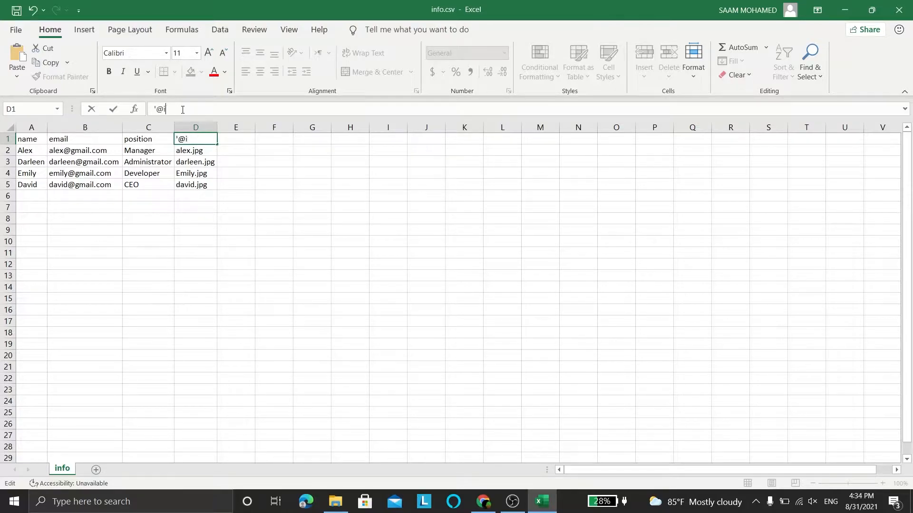
{"action": "type", "text": "mage"}
{"action": "key", "text": "Return"}
{"action": "left_click", "coordinate": [274, 173]}
{"action": "left_click", "coordinate": [190, 148]}
{"action": "left_click", "coordinate": [185, 139]}
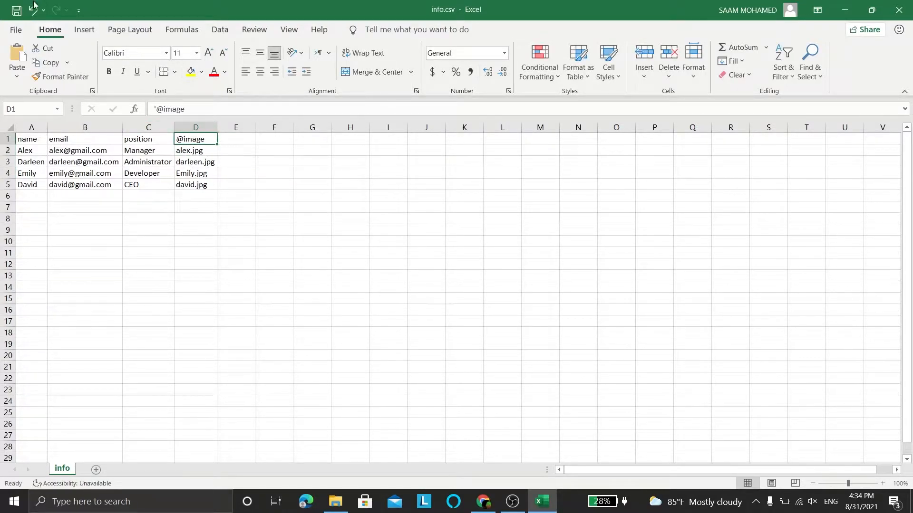
- Save the workbook over the existing info.csv as CSV (Comma delimited) and close it
{"action": "left_click", "coordinate": [18, 27]}
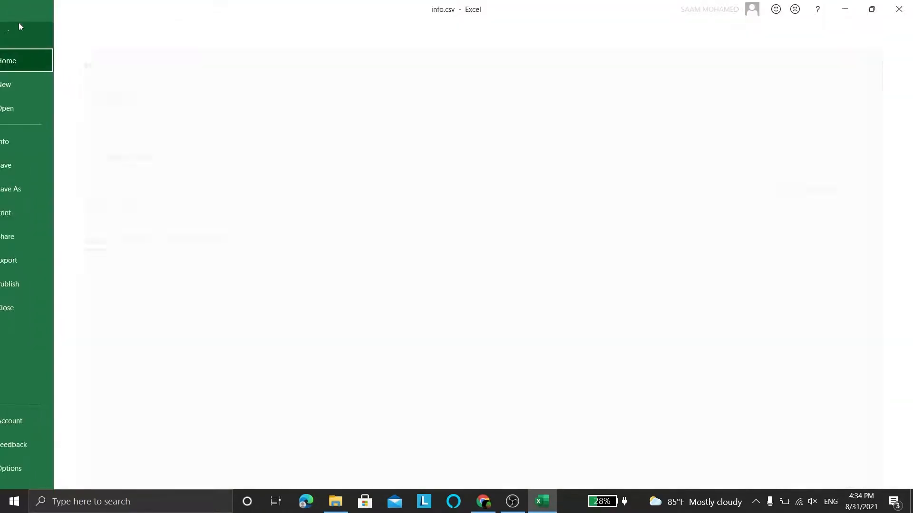
{"action": "left_click", "coordinate": [35, 199]}
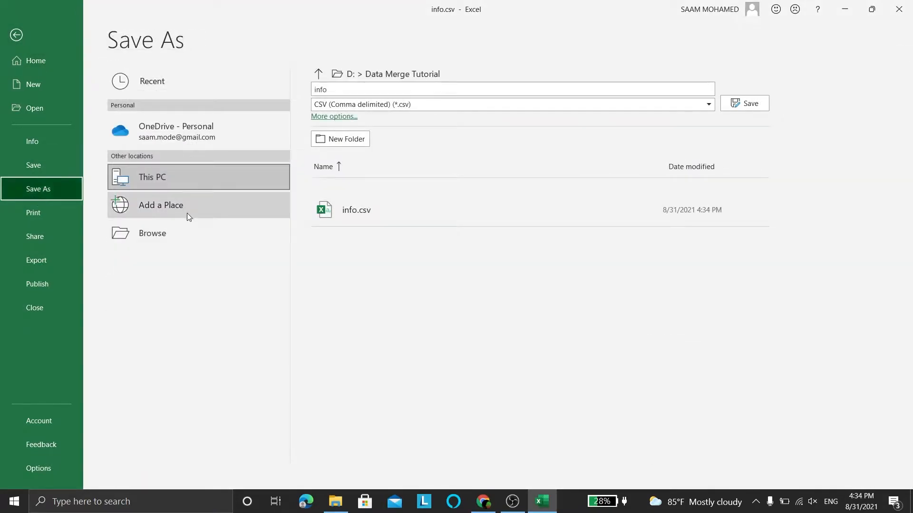
{"action": "left_click", "coordinate": [163, 245]}
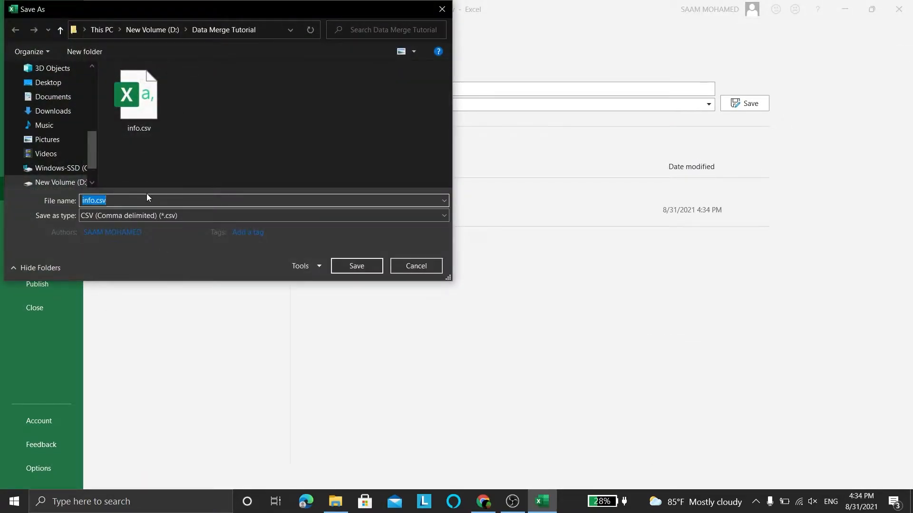
{"action": "left_click", "coordinate": [152, 217]}
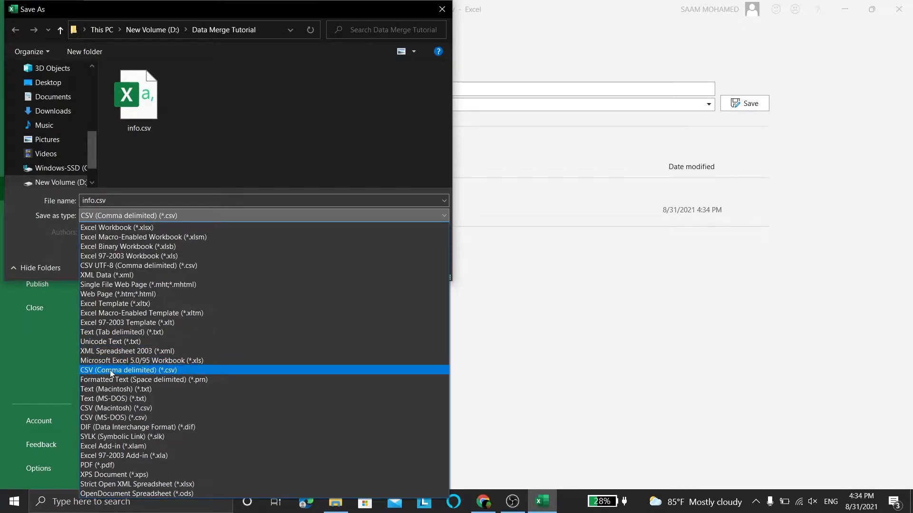
{"action": "left_click", "coordinate": [197, 369]}
{"action": "left_click", "coordinate": [352, 267]}
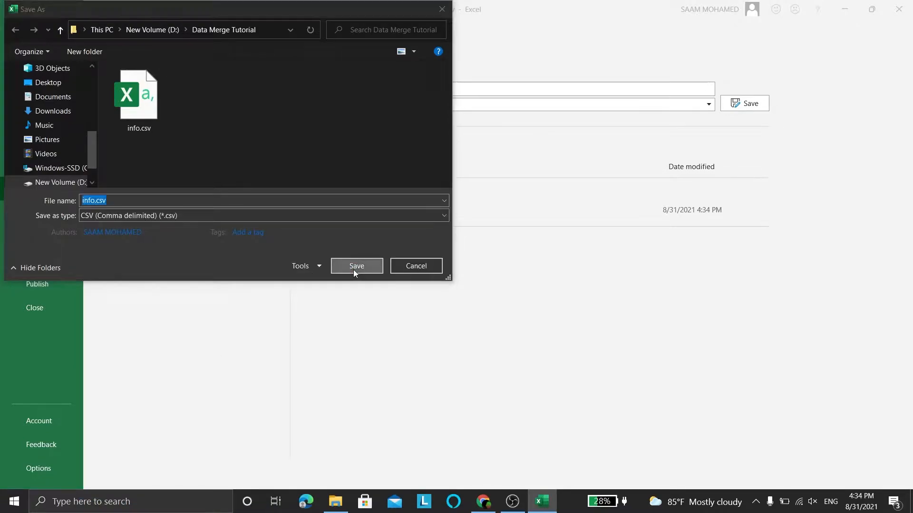
{"action": "left_click", "coordinate": [479, 250]}
{"action": "left_click", "coordinate": [478, 249]}
{"action": "left_click", "coordinate": [899, 8]}
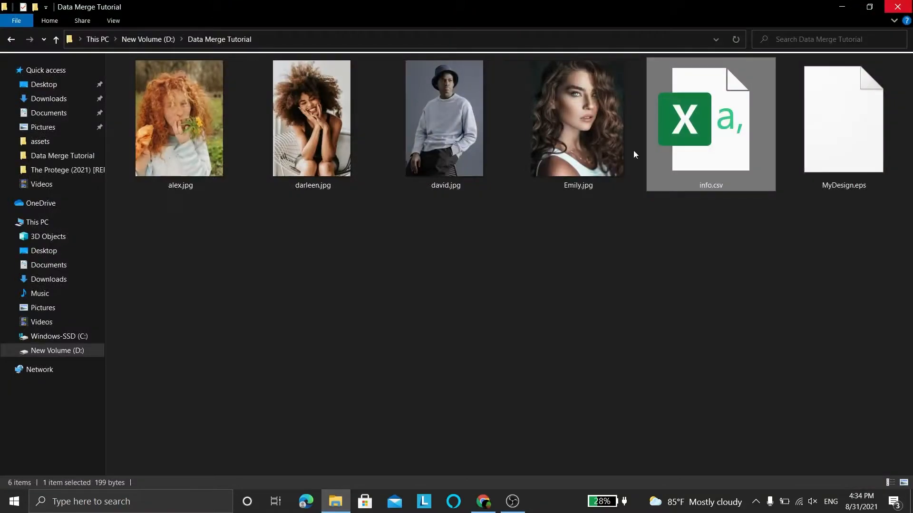
- Launch CorelDRAW 2018 (64-Bit)
{"action": "left_click", "coordinate": [539, 220]}
{"action": "key", "text": "super"}
{"action": "type", "text": "corel"}
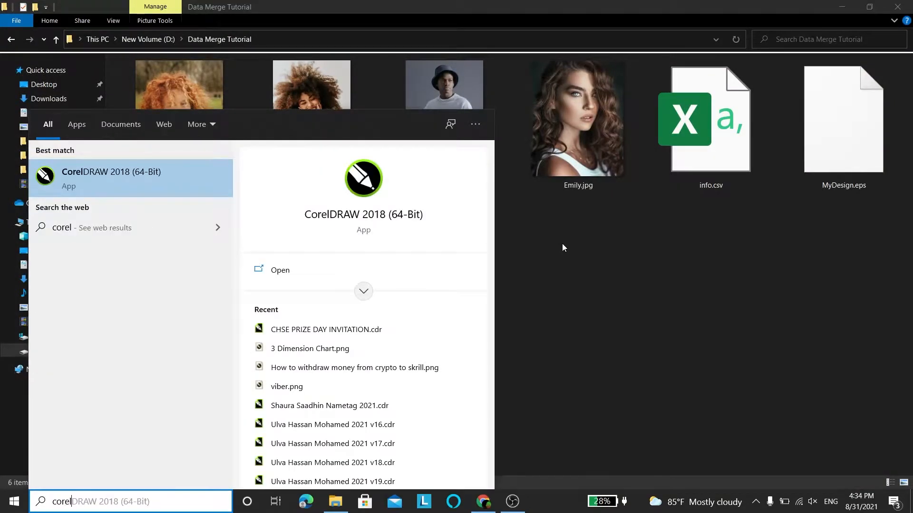
{"action": "key", "text": "Return"}
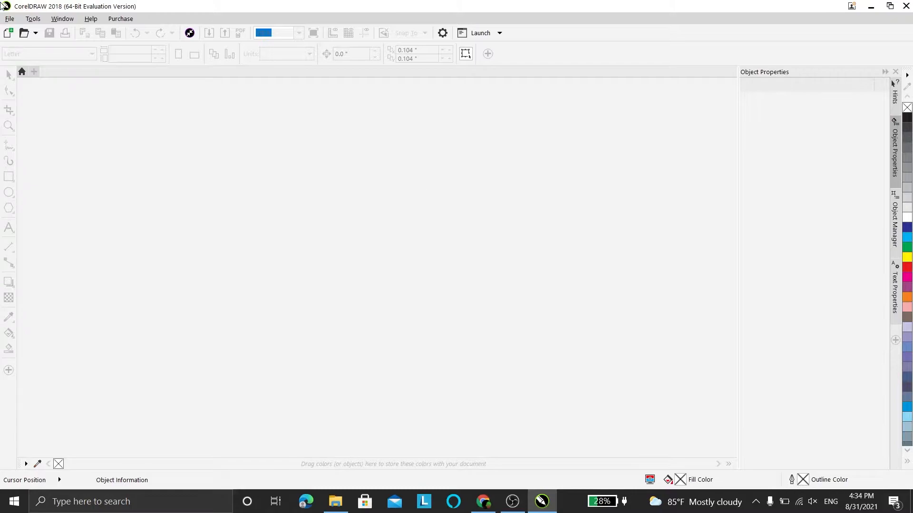
- Create a new A4 document
{"action": "left_click", "coordinate": [8, 33]}
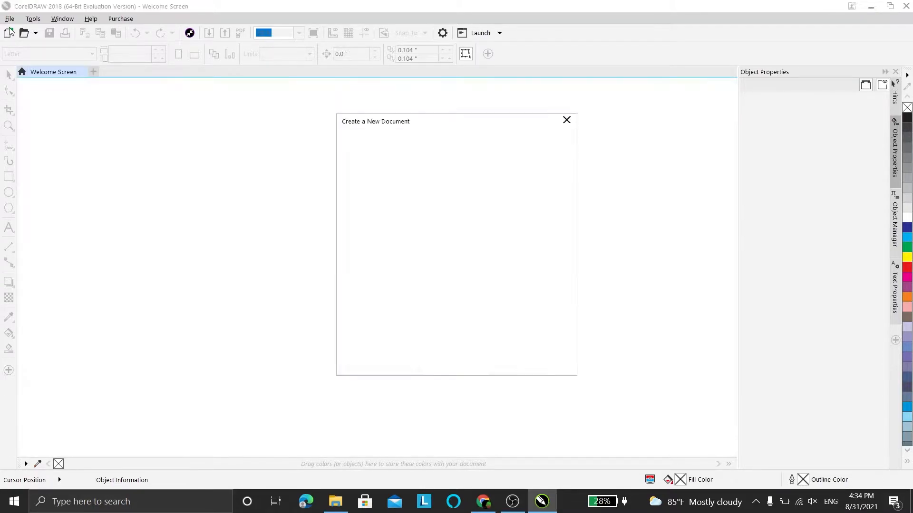
{"action": "left_click", "coordinate": [505, 172]}
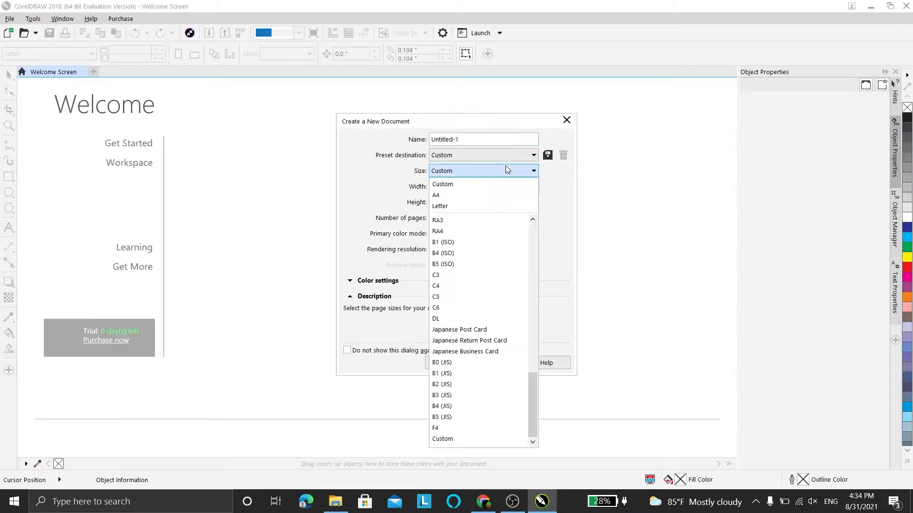
{"action": "left_click", "coordinate": [449, 197]}
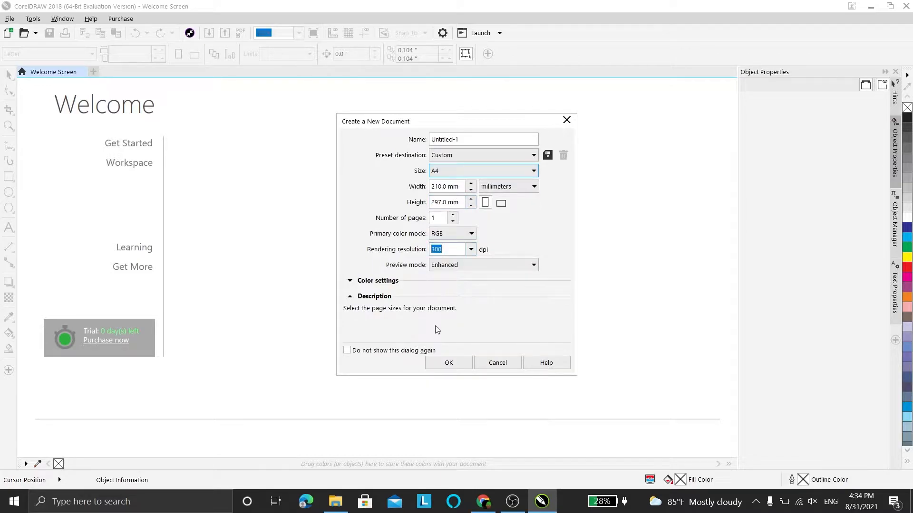
{"action": "left_click", "coordinate": [444, 366]}
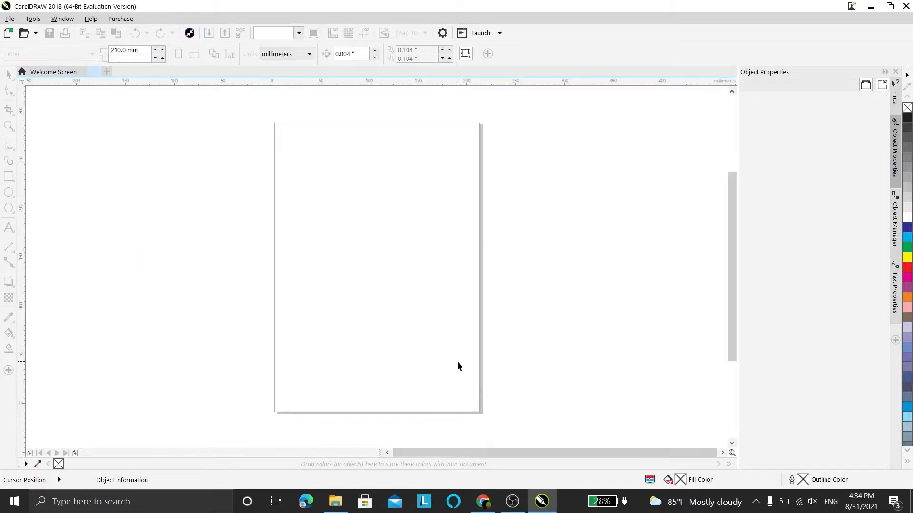
- Import MyDesign.eps from the Data Merge Tutorial folder into the drawing as editable, with its text as curves
{"action": "left_click", "coordinate": [870, 5]}
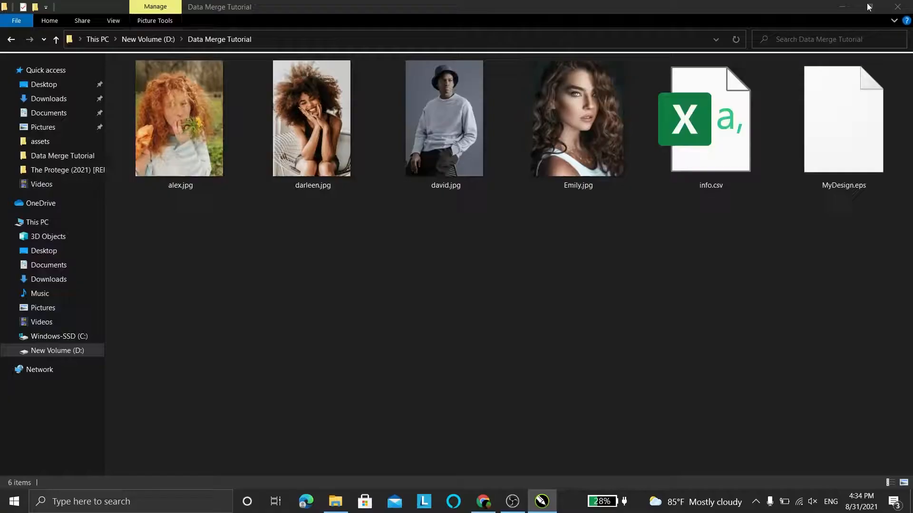
{"action": "left_click_drag", "start_coordinate": [840, 148], "coordinate": [370, 298]}
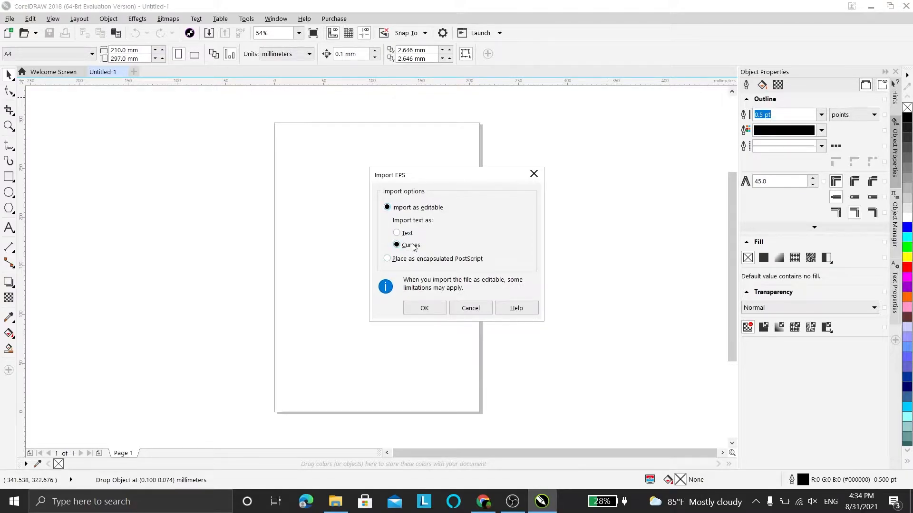
{"action": "left_click", "coordinate": [424, 308]}
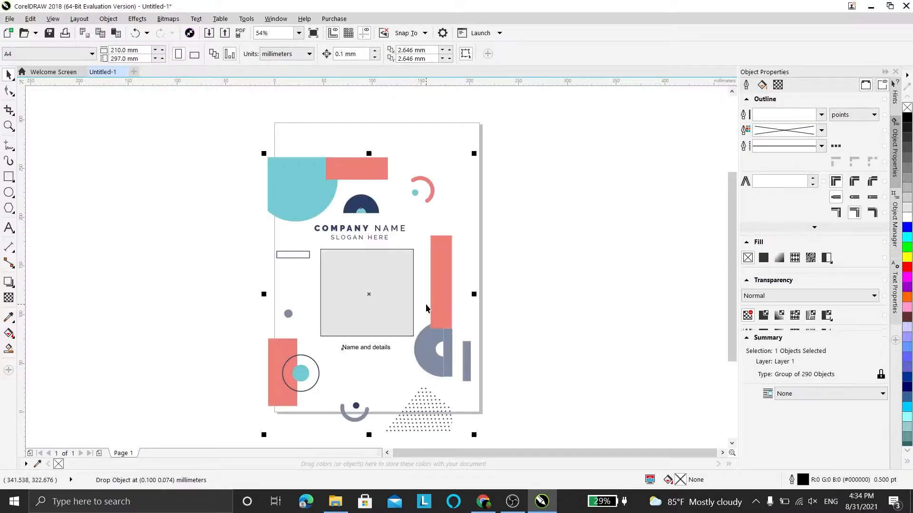
{"action": "left_click", "coordinate": [418, 305]}
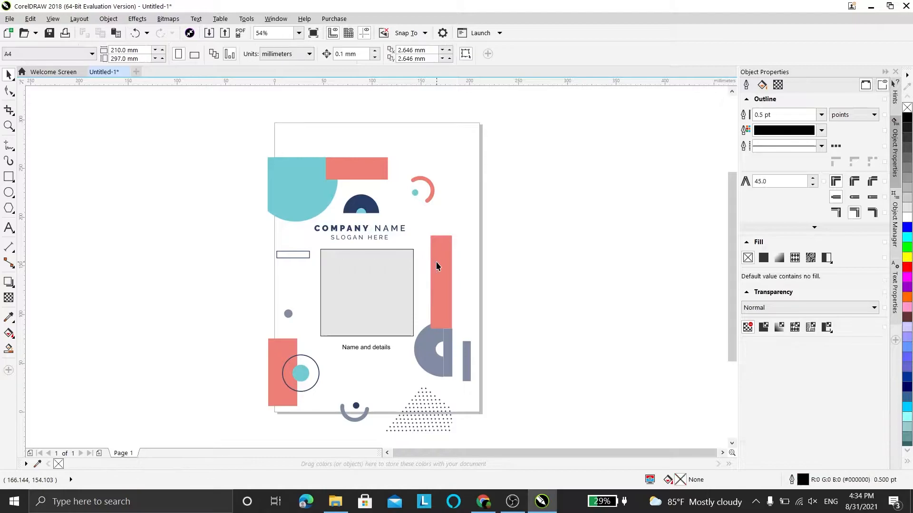
- Move the imported design group onto the page, centred at about X 106 mm and Y 153 mm
{"action": "left_click", "coordinate": [336, 201]}
{"action": "left_click_drag", "start_coordinate": [314, 197], "coordinate": [323, 162]}
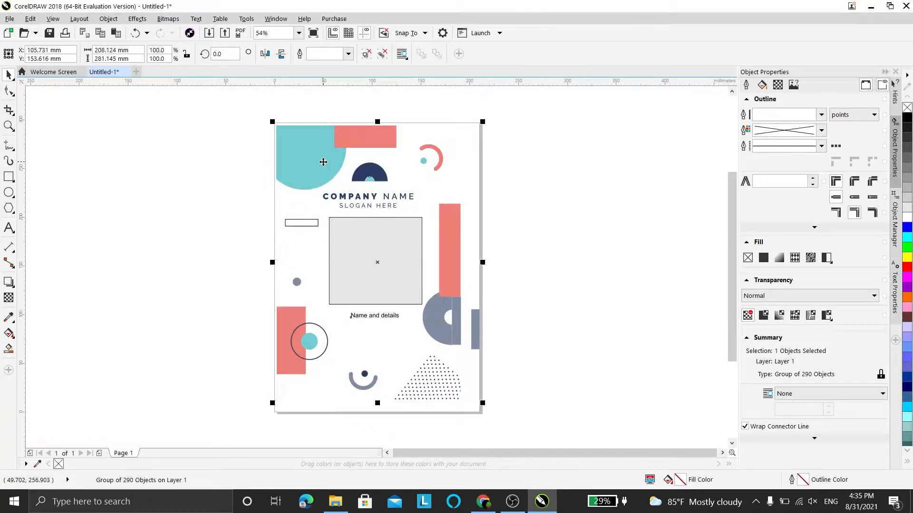
{"action": "key", "text": "Right"}
{"action": "key", "text": "Right"}
{"action": "key", "text": "Up"}
{"action": "key", "text": "Down"}
{"action": "key", "text": "Down"}
{"action": "key", "text": "Down"}
{"action": "key", "text": "Down"}
{"action": "key", "text": "Down"}
{"action": "key", "text": "Down"}
{"action": "key", "text": "Down"}
{"action": "key", "text": "Down"}
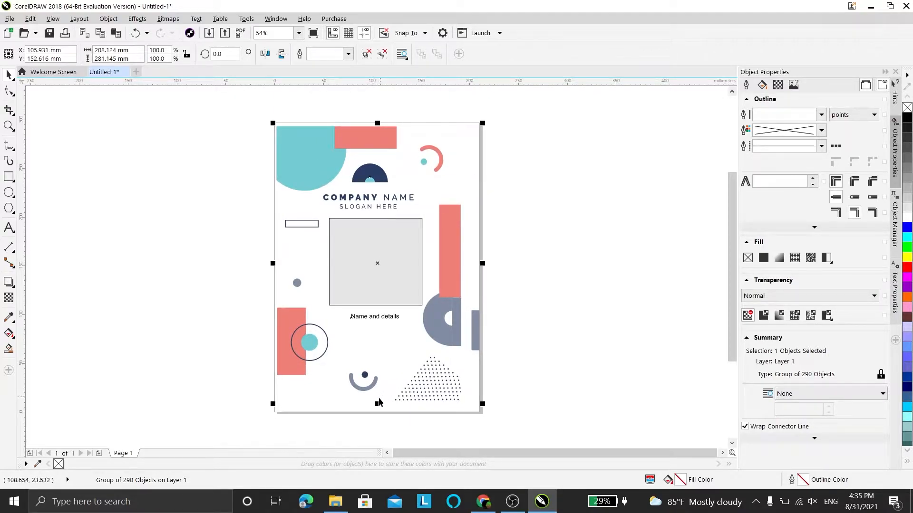
- Stretch the design group vertically to about 292 mm high to fit the page height
{"action": "left_click_drag", "start_coordinate": [378, 404], "coordinate": [377, 411]}
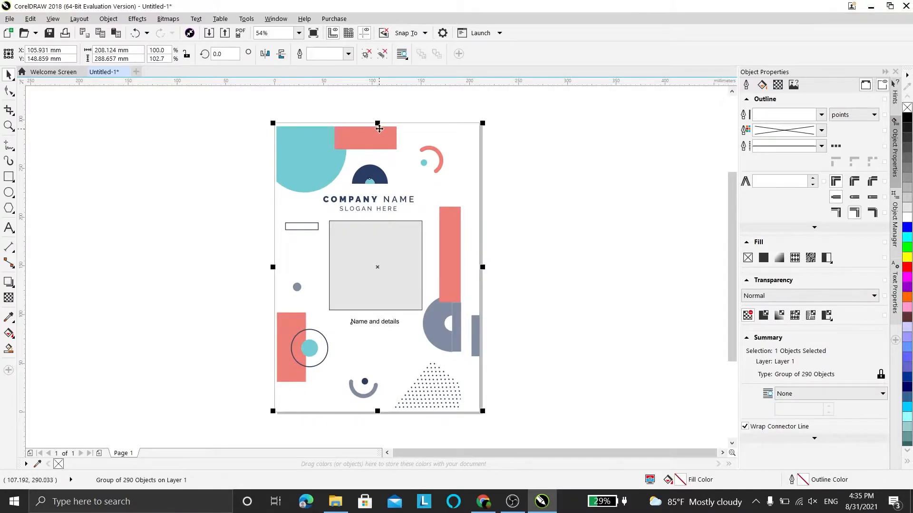
{"action": "left_click_drag", "start_coordinate": [377, 122], "coordinate": [379, 121]}
{"action": "left_click", "coordinate": [386, 101]}
- Ungroup all objects of the imported design so its parts can be edited individually
{"action": "right_click", "coordinate": [381, 201]}
{"action": "left_click", "coordinate": [358, 172]}
{"action": "left_click", "coordinate": [304, 154]}
{"action": "right_click", "coordinate": [303, 154]}
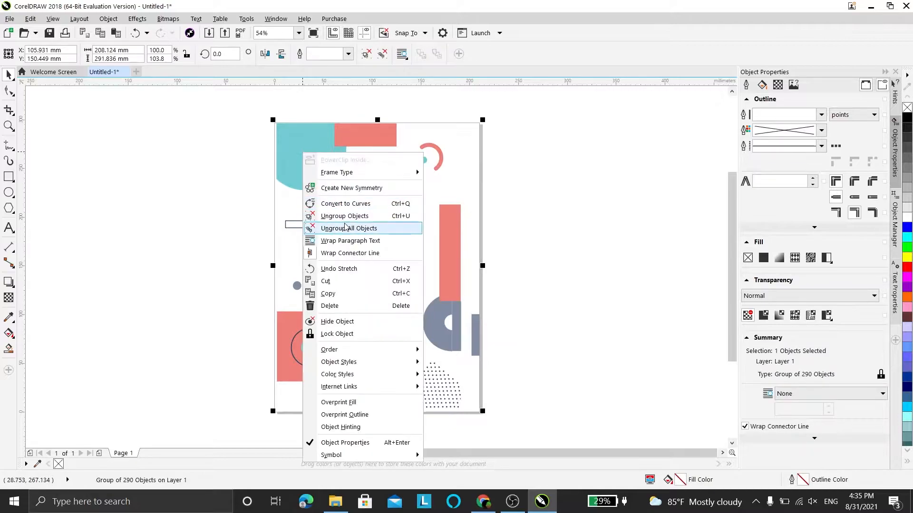
{"action": "left_click", "coordinate": [328, 157]}
{"action": "left_click", "coordinate": [565, 183]}
- Delete both words of the COMPANY NAME title below the dark blue half-circle logo
{"action": "left_click", "coordinate": [367, 195]}
{"action": "key", "text": "Delete"}
{"action": "left_click_drag", "start_coordinate": [370, 190], "coordinate": [322, 352]}
{"action": "key", "text": "Delete"}
{"action": "left_click", "coordinate": [365, 198]}
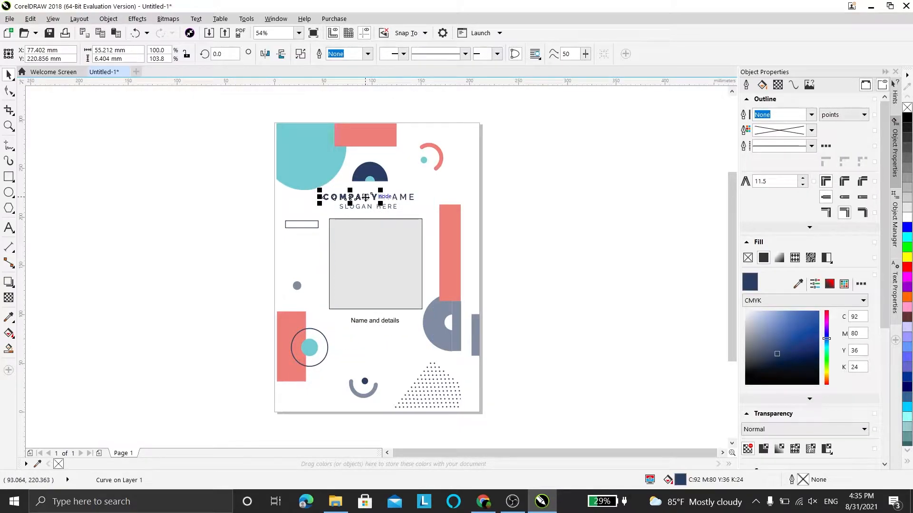
{"action": "key", "text": "Delete"}
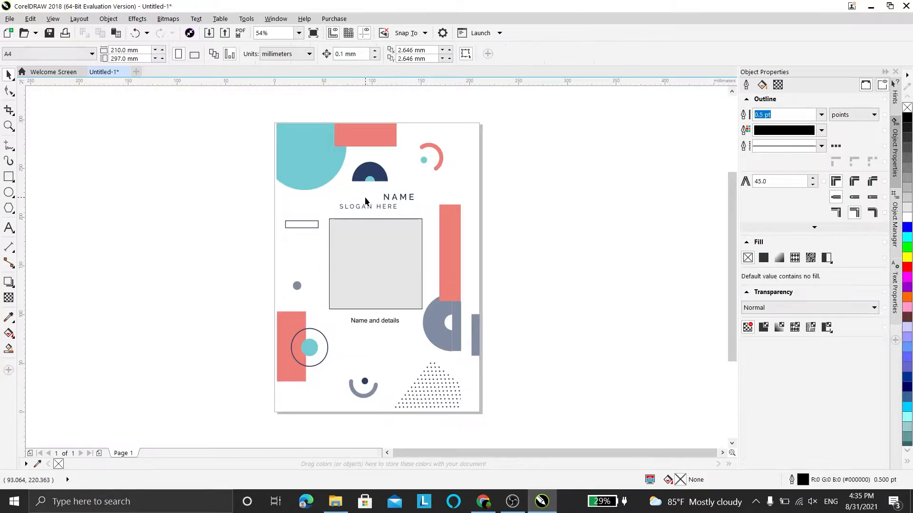
{"action": "left_click_drag", "start_coordinate": [369, 190], "coordinate": [388, 195]}
{"action": "left_click_drag", "start_coordinate": [437, 215], "coordinate": [440, 216]}
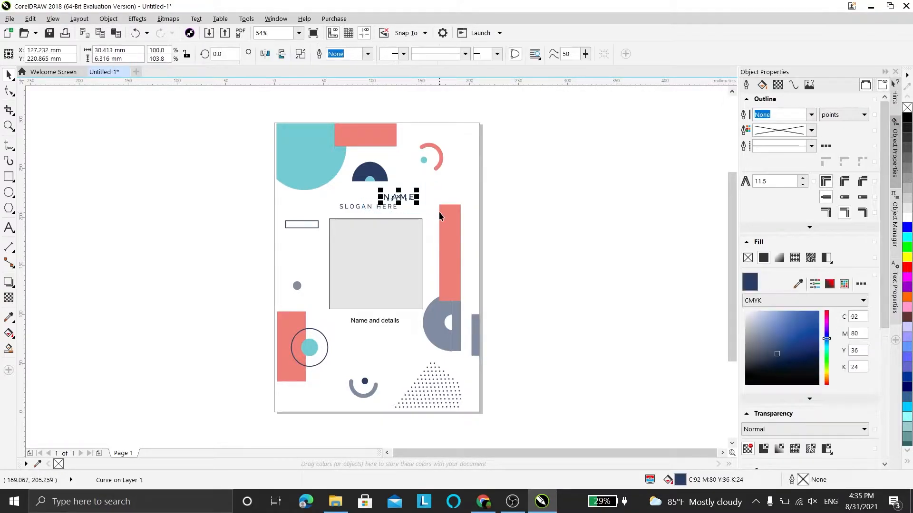
{"action": "key", "text": "Delete"}
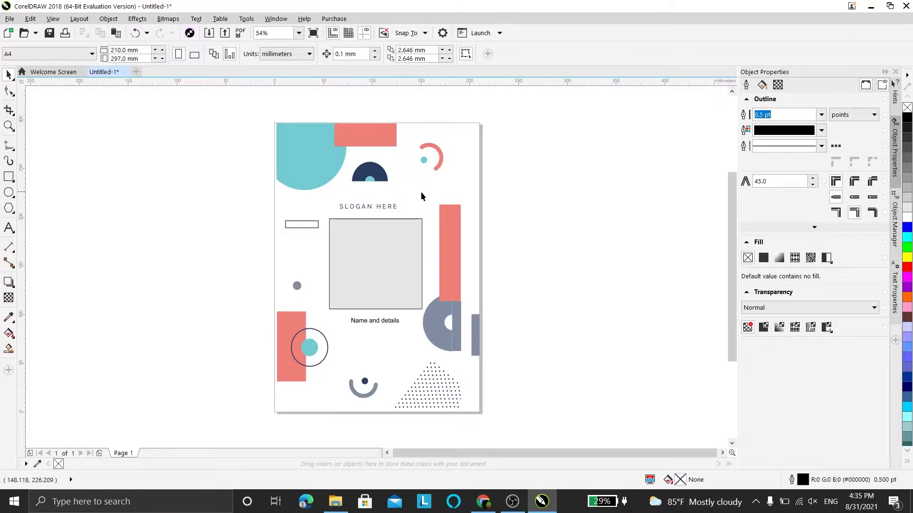
- Delete the SLOGAN HERE text, the grey photo placeholder and the Name and details text from the middle of the page
{"action": "left_click_drag", "start_coordinate": [433, 197], "coordinate": [322, 354]}
{"action": "key", "text": "Delete"}
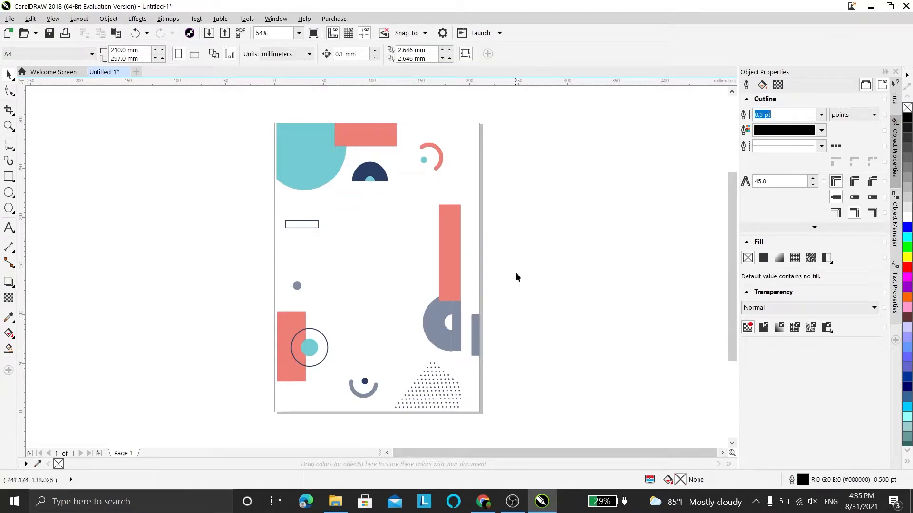
{"action": "left_click", "coordinate": [322, 354]}
{"action": "left_click", "coordinate": [322, 353]}
{"action": "left_click", "coordinate": [426, 249]}
- Export the cleaned design in EPS format as MyDesign.eps, replacing the existing file and exporting text as text with fonts included
{"action": "left_click", "coordinate": [9, 18]}
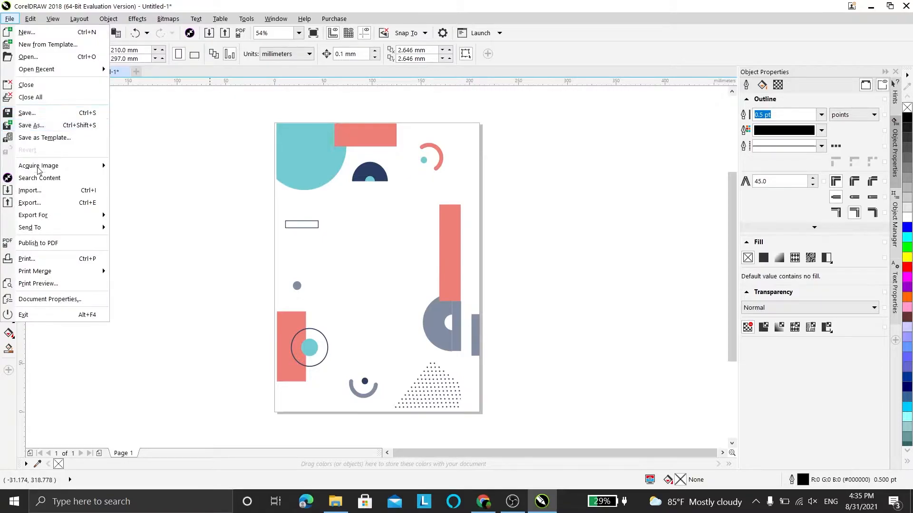
{"action": "left_click", "coordinate": [34, 204]}
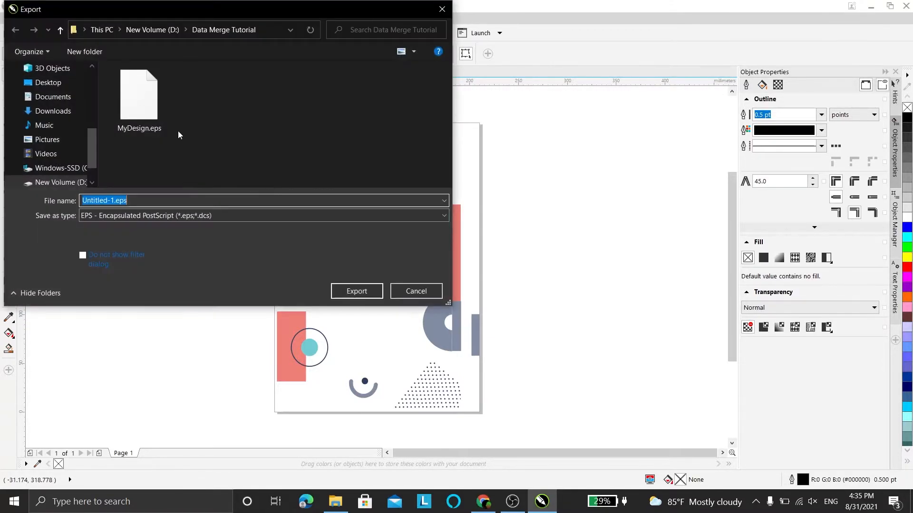
{"action": "left_click", "coordinate": [138, 99]}
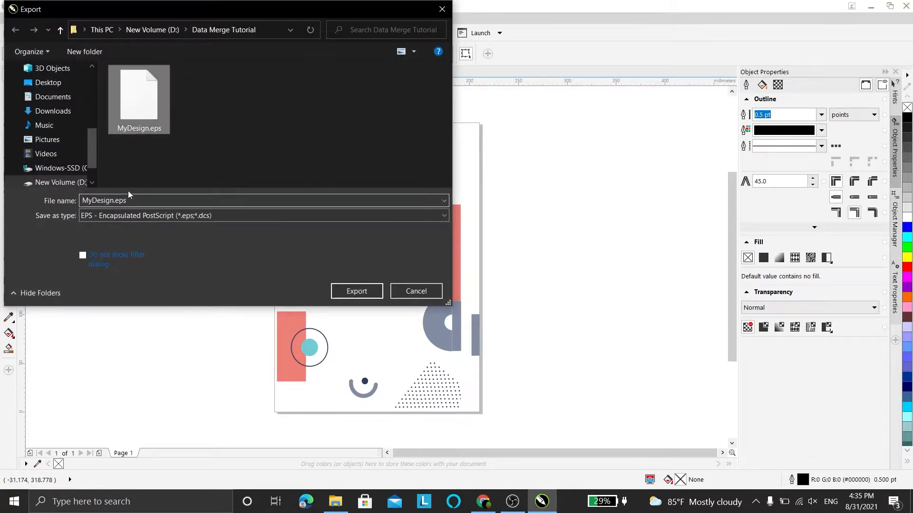
{"action": "left_click", "coordinate": [117, 218]}
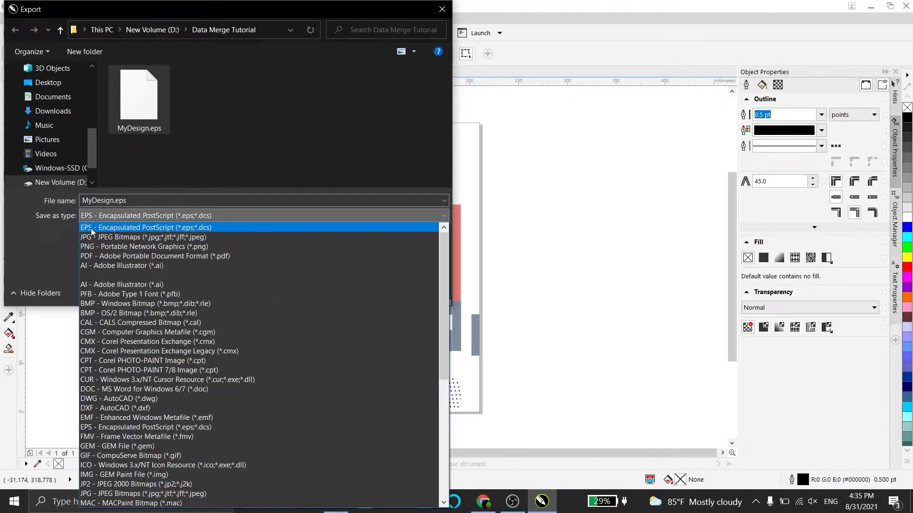
{"action": "left_click", "coordinate": [166, 229]}
{"action": "left_click", "coordinate": [357, 289]}
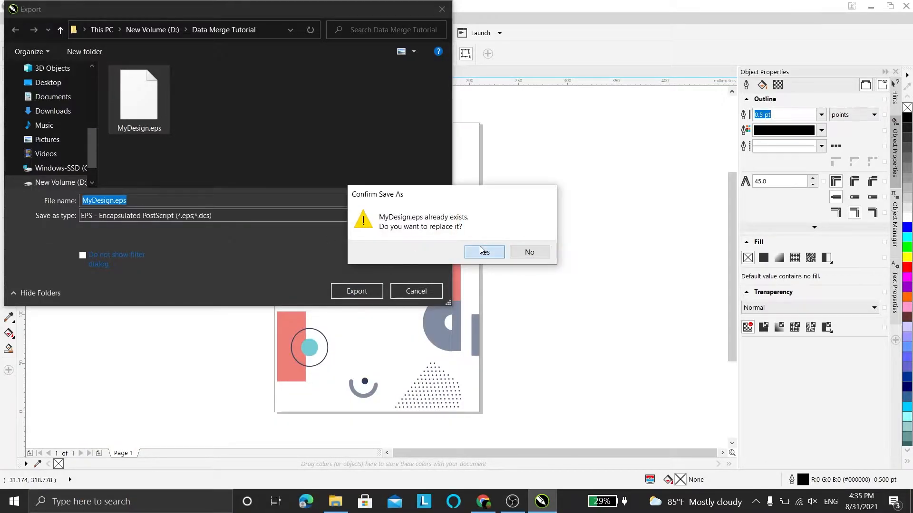
{"action": "left_click", "coordinate": [483, 251]}
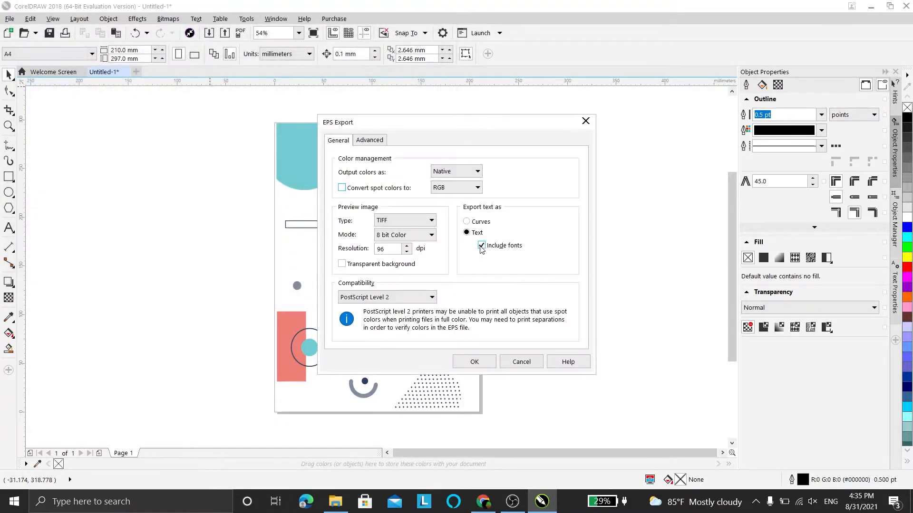
{"action": "left_click", "coordinate": [475, 362]}
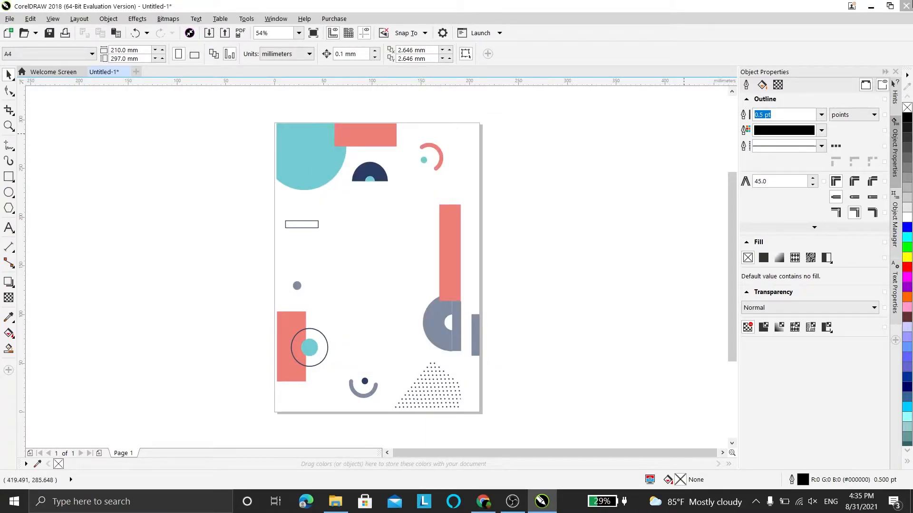
- Close CorelDRAW without saving the untitled drawing and launch Adobe InDesign 2021
{"action": "left_click", "coordinate": [905, 6]}
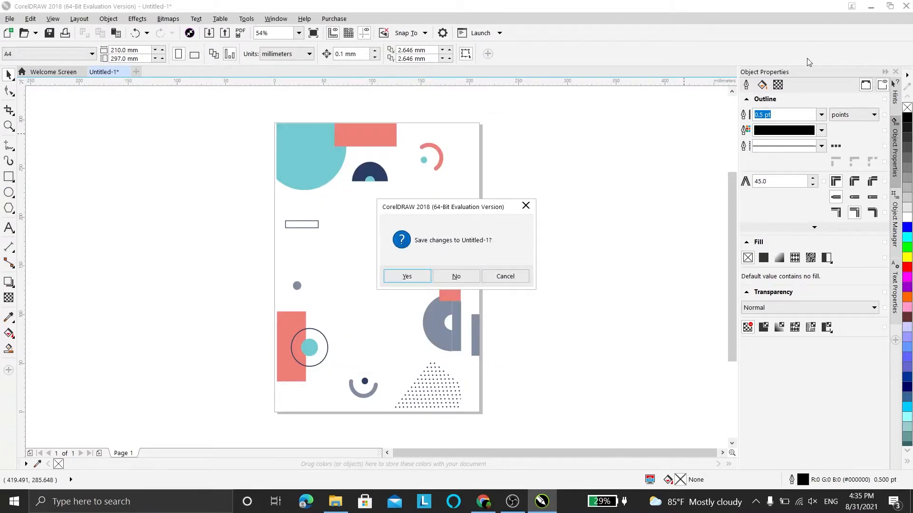
{"action": "left_click", "coordinate": [461, 279]}
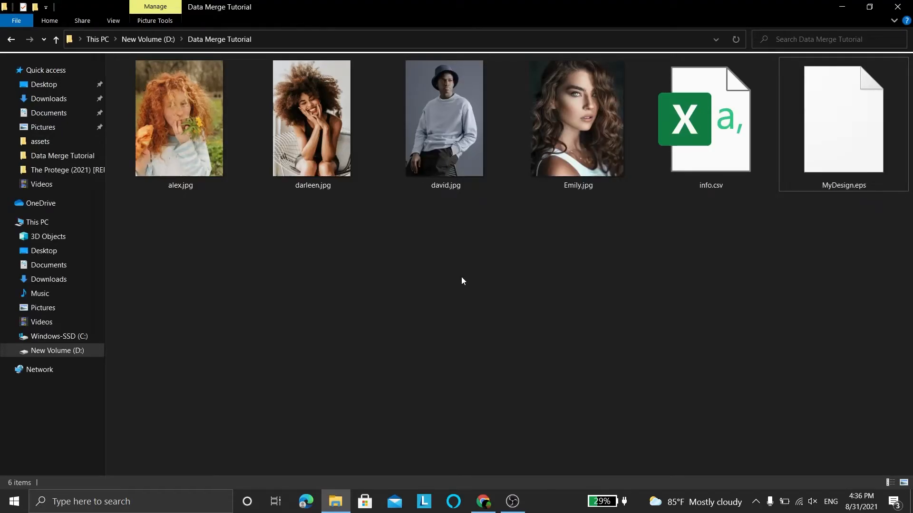
{"action": "key", "text": "super"}
{"action": "type", "text": "indes"}
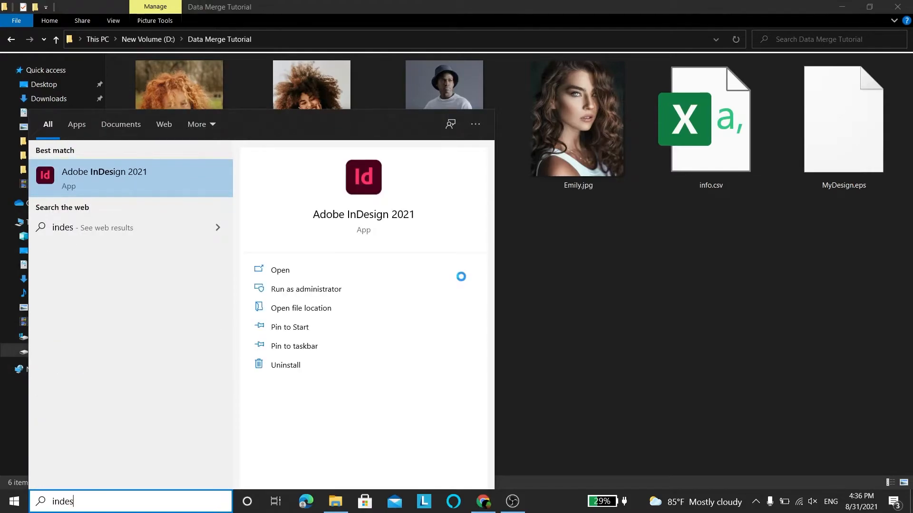
{"action": "key", "text": "Return"}
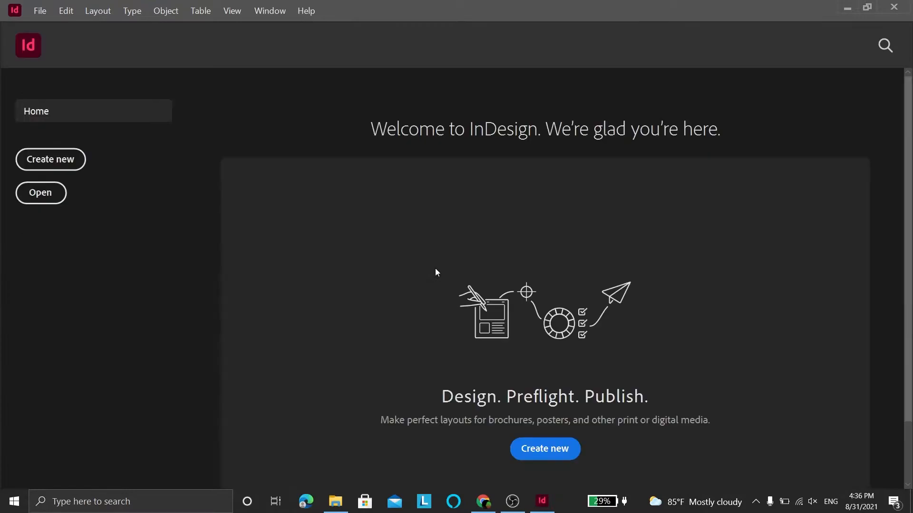
- Create a new one-page print document with the A4 page size
{"action": "left_click", "coordinate": [557, 449]}
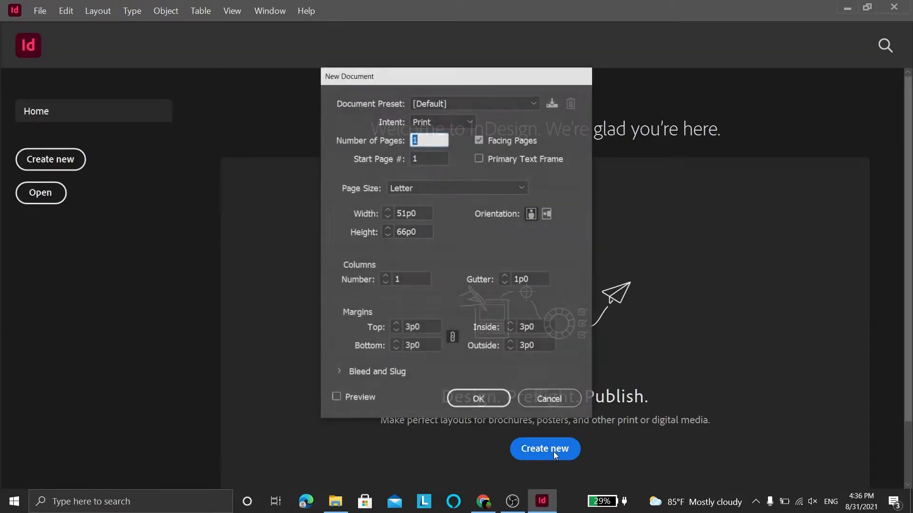
{"action": "left_click", "coordinate": [427, 189]}
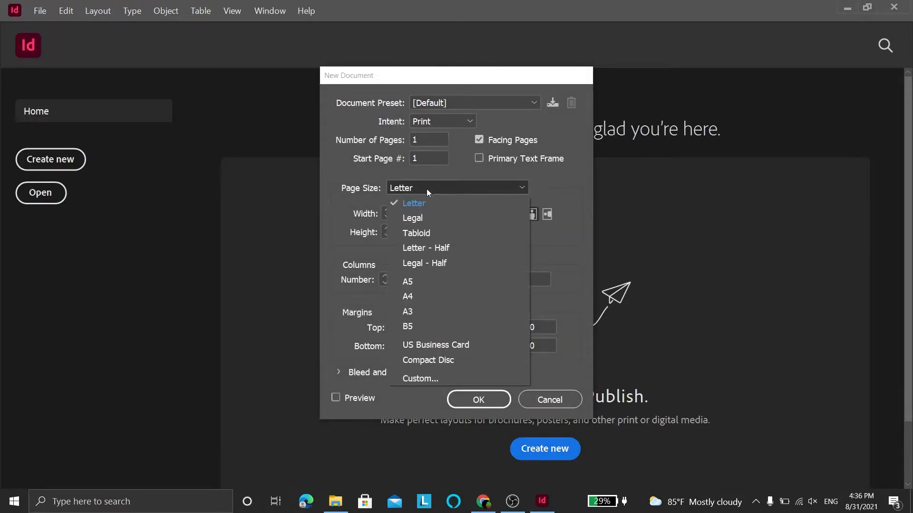
{"action": "left_click", "coordinate": [415, 294]}
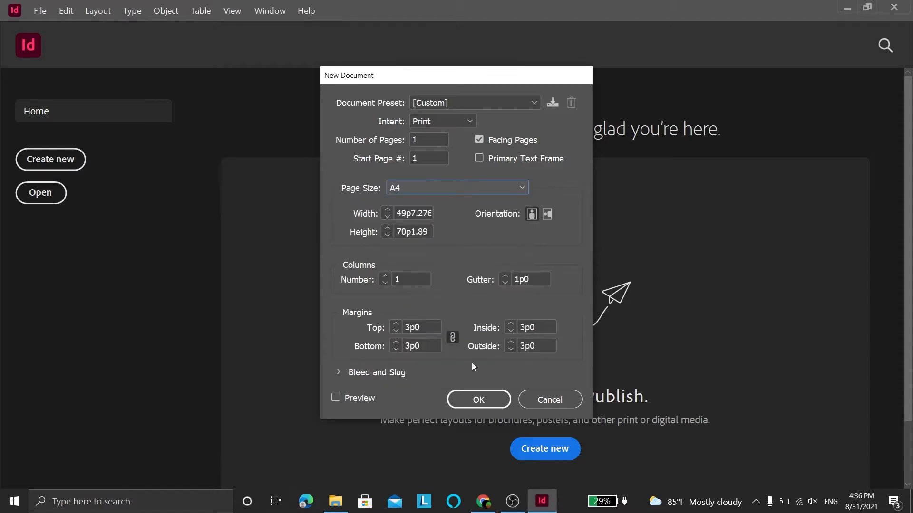
{"action": "left_click", "coordinate": [472, 398]}
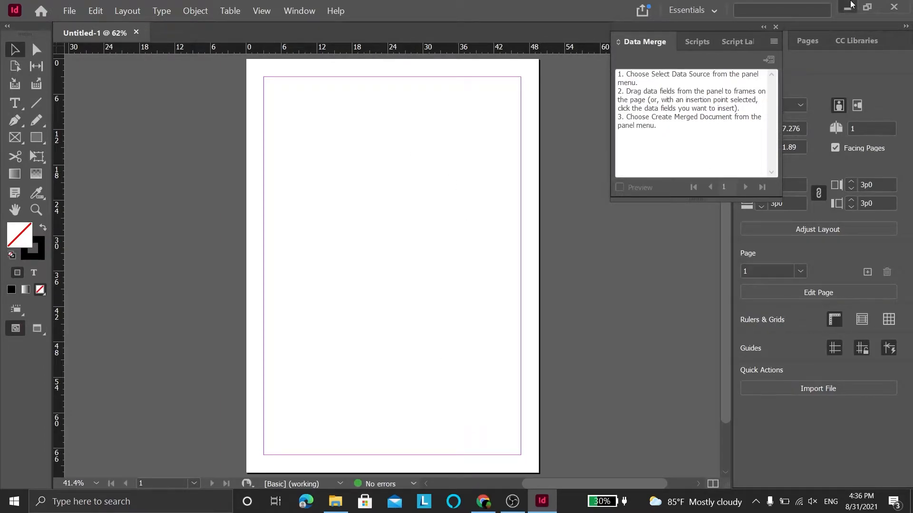
- Place MyDesign.eps from the Data Merge Tutorial folder on the page and move it to about X 0p3, Y 0p0
{"action": "left_click", "coordinate": [848, 7]}
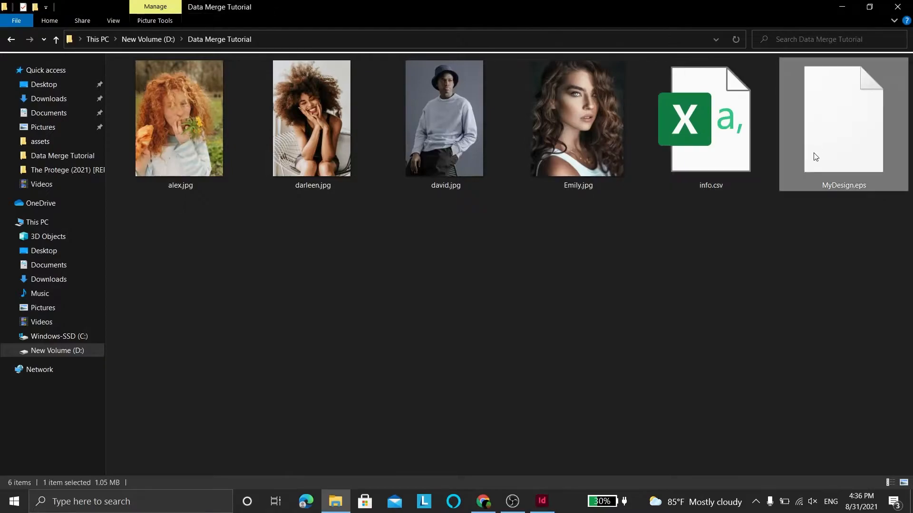
{"action": "left_click_drag", "start_coordinate": [833, 152], "coordinate": [281, 68]}
{"action": "scroll", "coordinate": [400, 236], "scroll_direction": "up", "scroll_amount": 2}
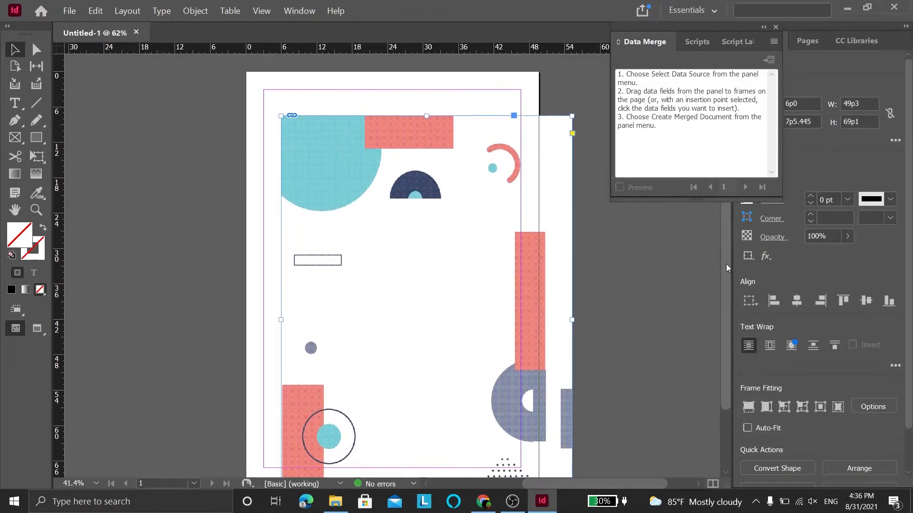
{"action": "left_click_drag", "start_coordinate": [400, 236], "coordinate": [373, 202]}
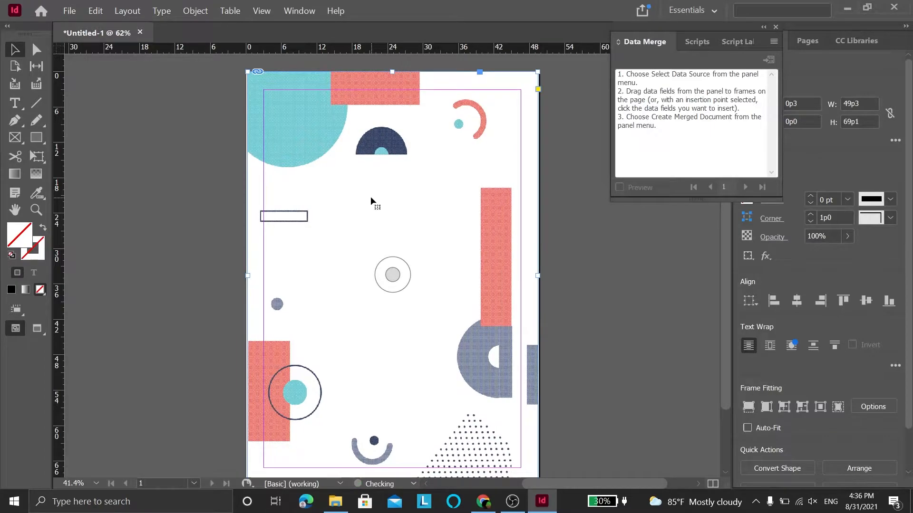
{"action": "left_click", "coordinate": [568, 229]}
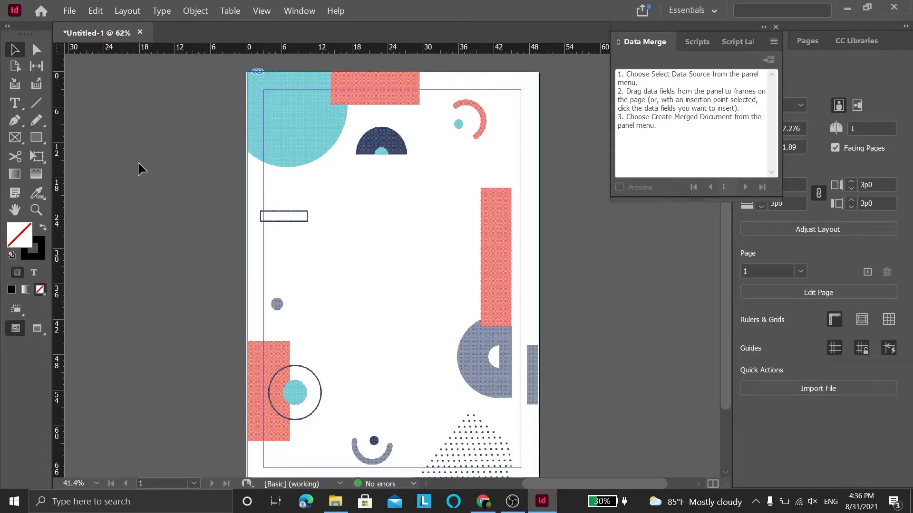
- Add a text frame below the half-circle logo containing the title ZAARM TECH
{"action": "left_click", "coordinate": [15, 102]}
{"action": "left_click_drag", "start_coordinate": [330, 180], "coordinate": [458, 199]}
{"action": "type", "text": "ZAARM"}
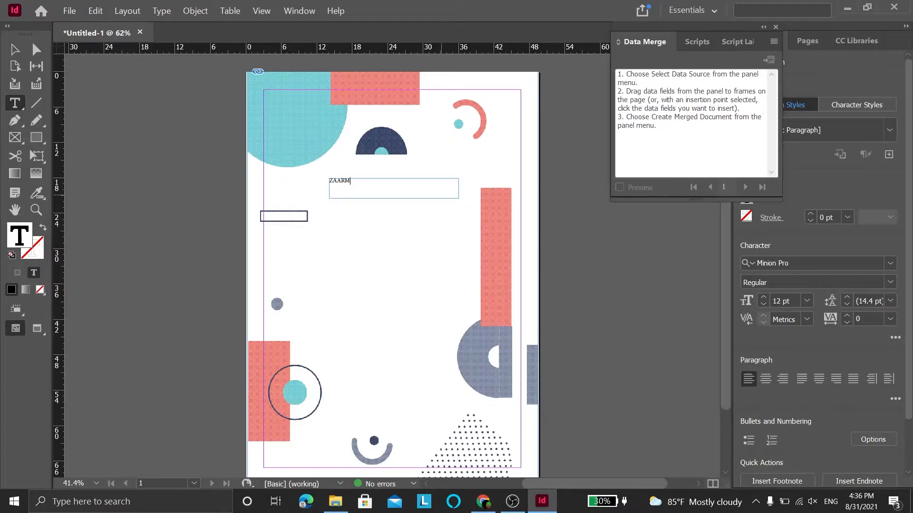
{"action": "type", "text": " TECH"}
- Format the ZAARM TECH title as 30 pt Algerian, centred in its frame
{"action": "key", "text": "ctrl+a"}
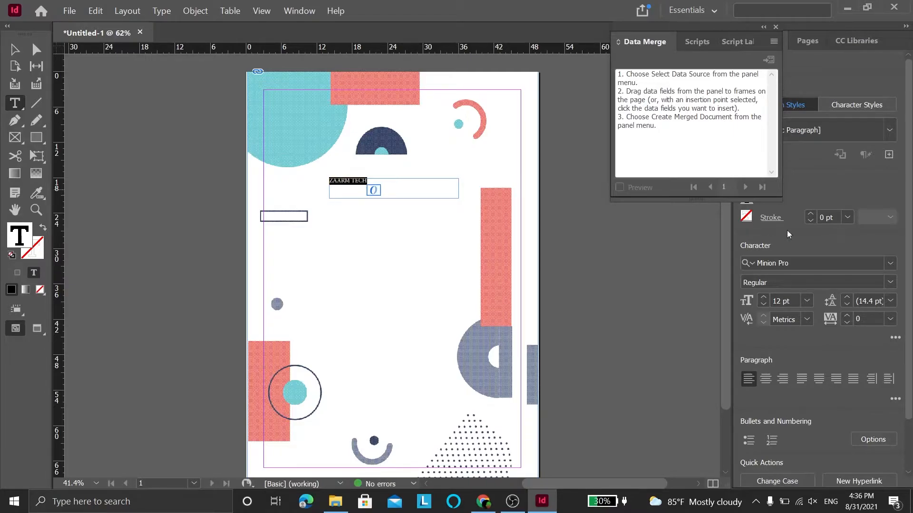
{"action": "left_click", "coordinate": [808, 302]}
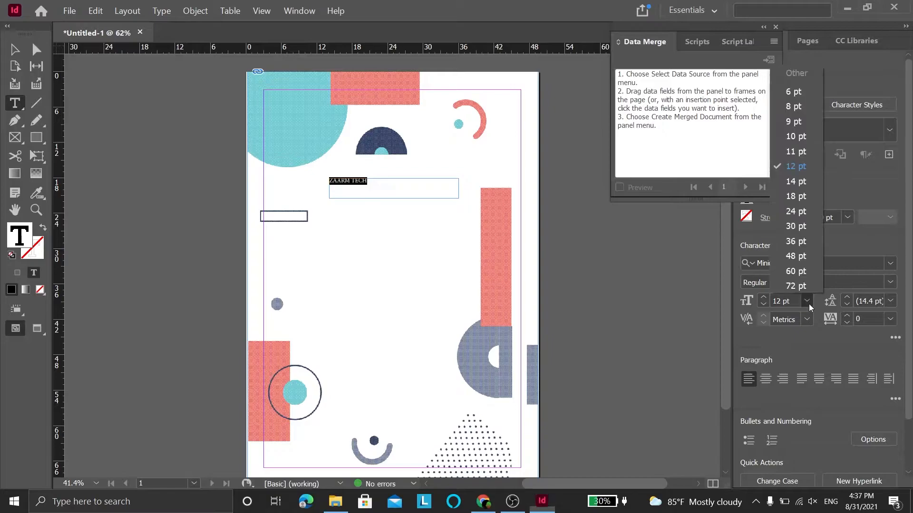
{"action": "left_click", "coordinate": [797, 224]}
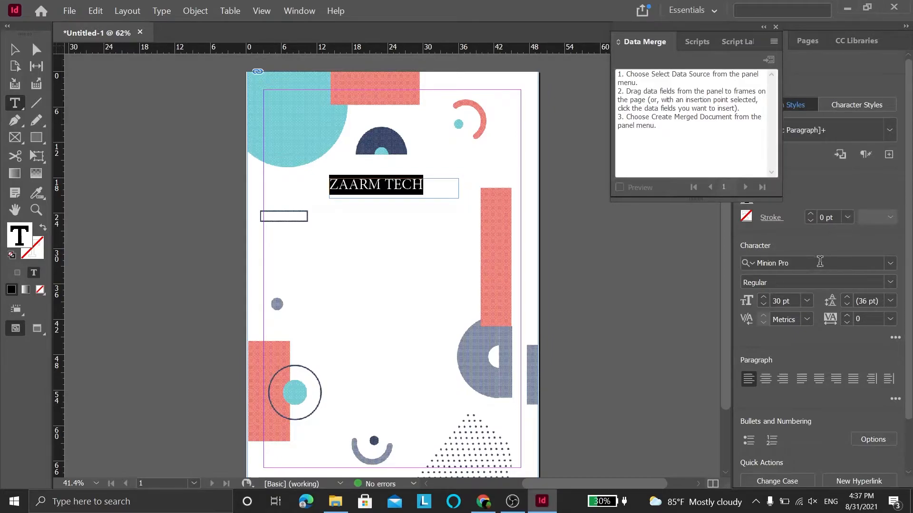
{"action": "left_click", "coordinate": [875, 263]}
{"action": "left_click", "coordinate": [890, 264]}
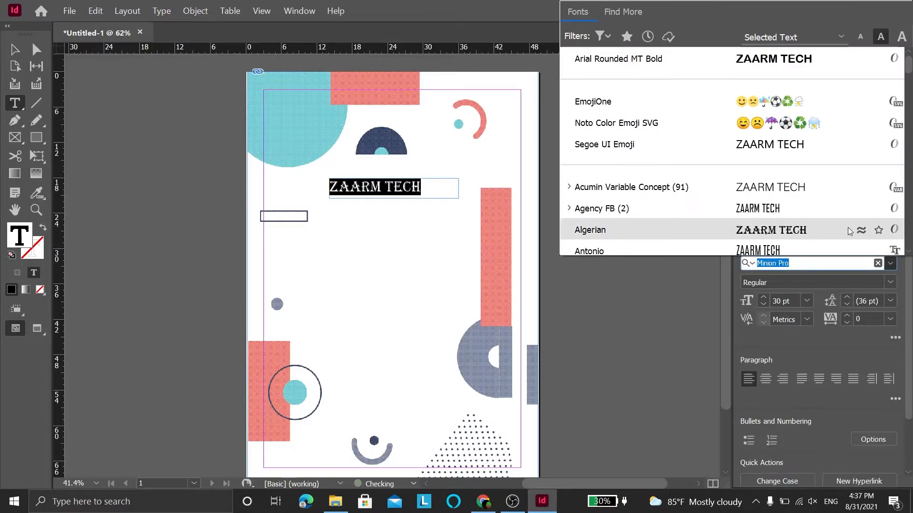
{"action": "left_click", "coordinate": [848, 228]}
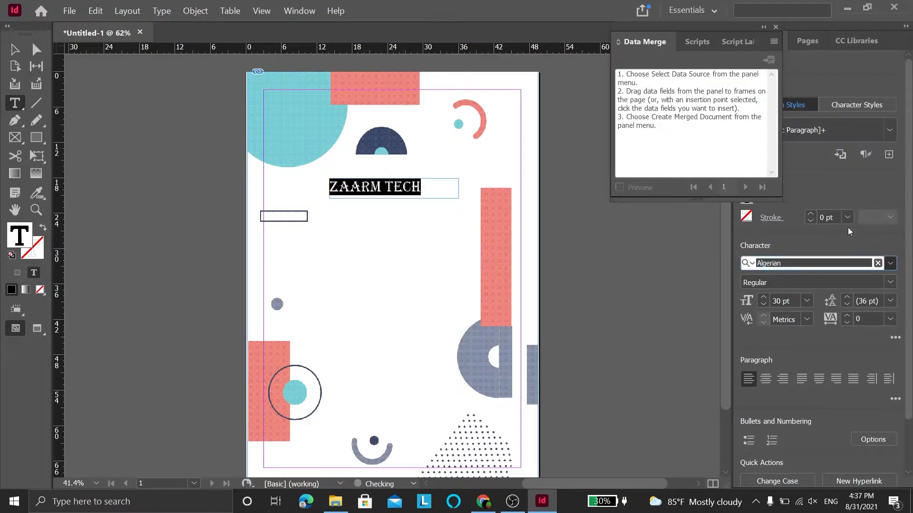
{"action": "left_click", "coordinate": [765, 379]}
{"action": "left_click", "coordinate": [14, 52]}
{"action": "left_click", "coordinate": [559, 251]}
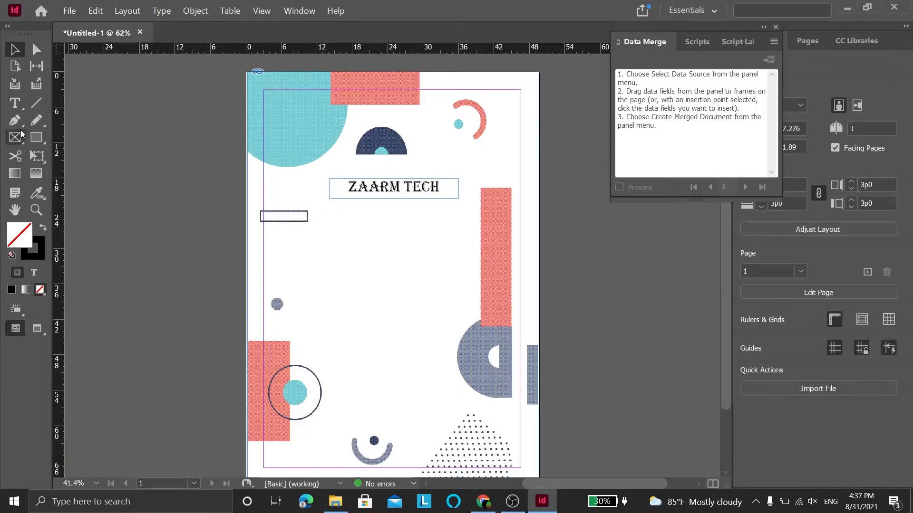
- Draw a rectangle for the photo below the title, about 20p3 high, and narrow it from its left edge to about 21p10.5 wide
{"action": "left_click", "coordinate": [36, 138]}
{"action": "left_click_drag", "start_coordinate": [320, 212], "coordinate": [458, 332]}
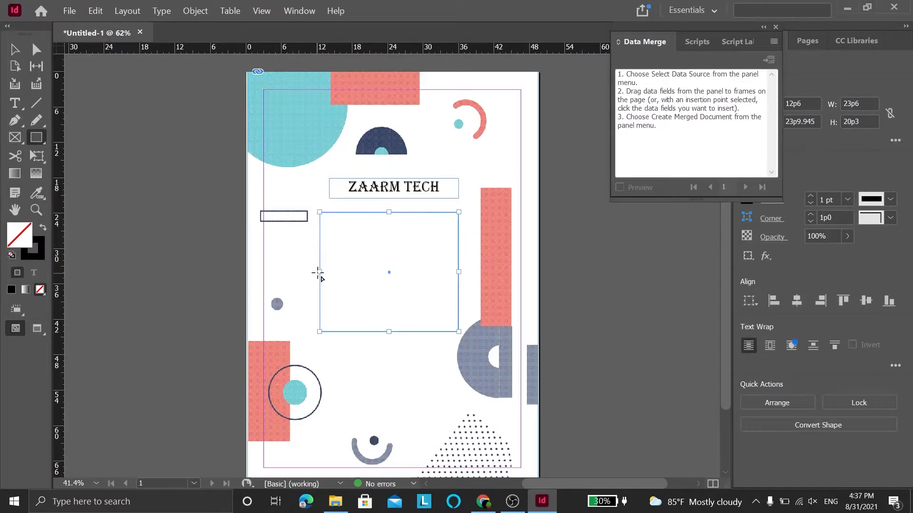
{"action": "left_click", "coordinate": [19, 51]}
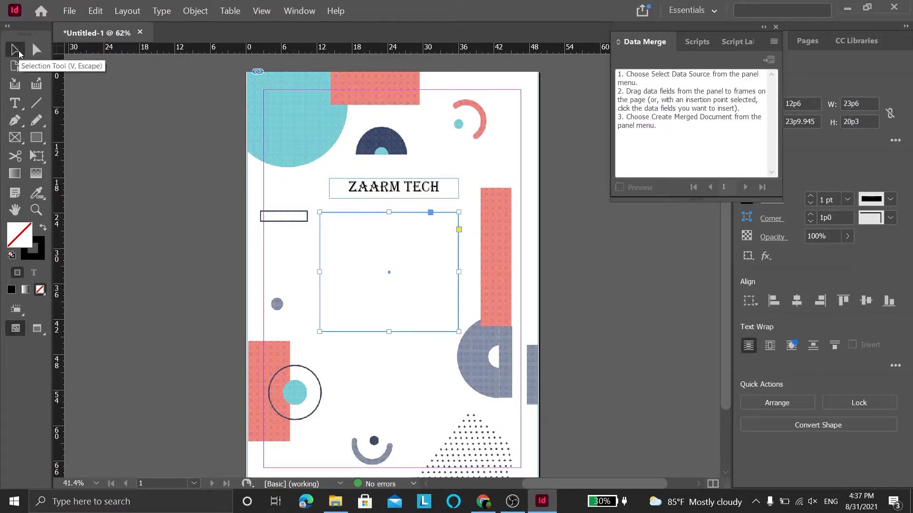
{"action": "left_click_drag", "start_coordinate": [321, 272], "coordinate": [329, 272]}
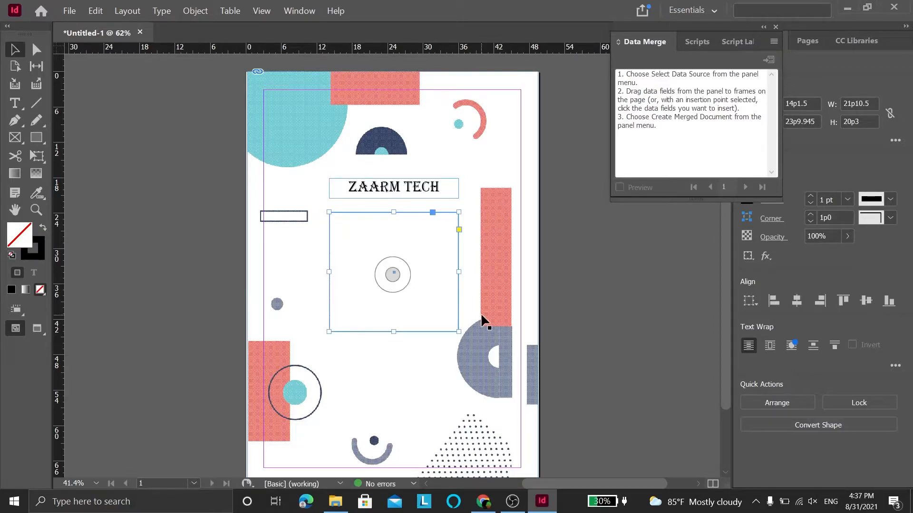
- Add a text frame about 21p0 wide and 11p8 high below the photo rectangle with the lines Name, EMail and Position
{"action": "left_click", "coordinate": [601, 285]}
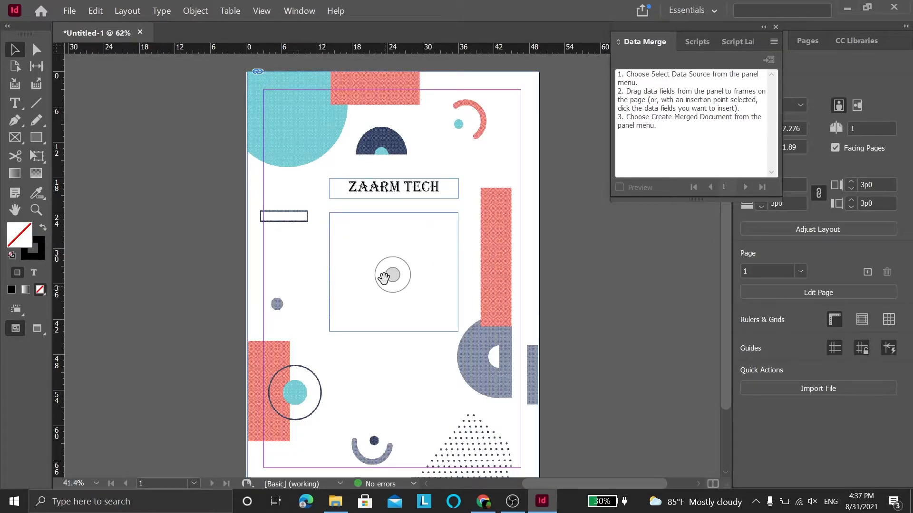
{"action": "left_click", "coordinate": [16, 104]}
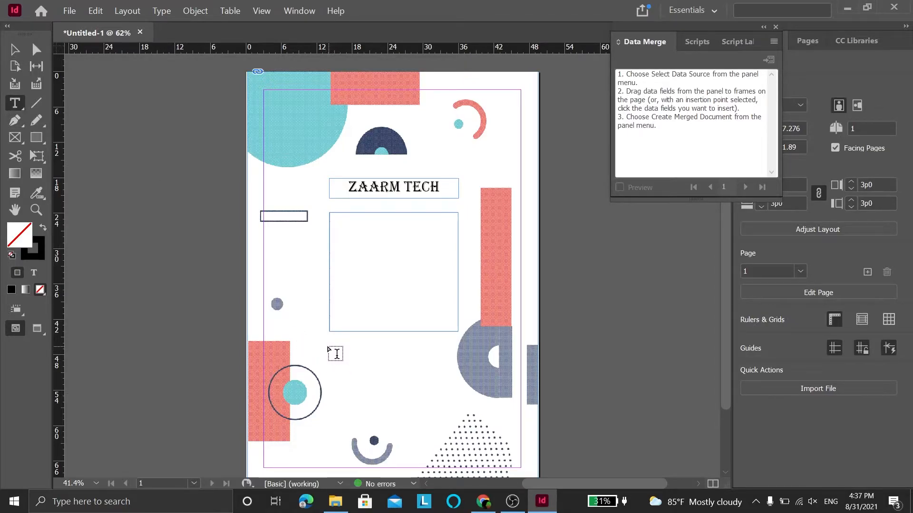
{"action": "left_click_drag", "start_coordinate": [329, 346], "coordinate": [454, 414]}
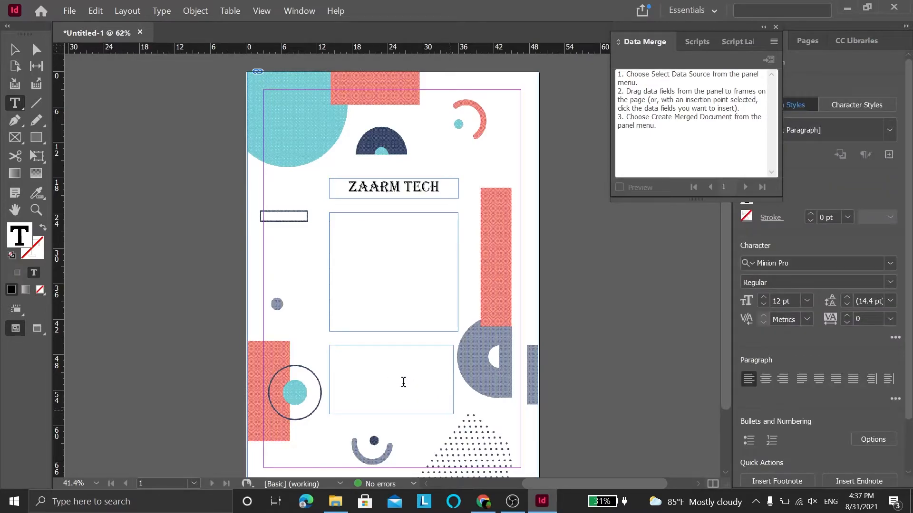
{"action": "type", "text": "Name EMail "}
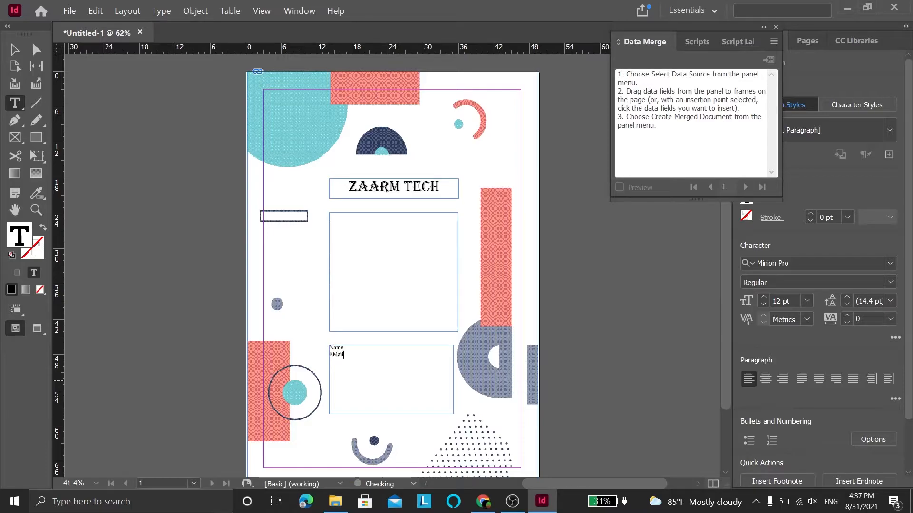
{"action": "type", "text": "Position"}
- Format the Name, EMail and Position lines as centred 30 pt Nickainley
{"action": "key", "text": "ctrl+a"}
{"action": "left_click", "coordinate": [834, 263]}
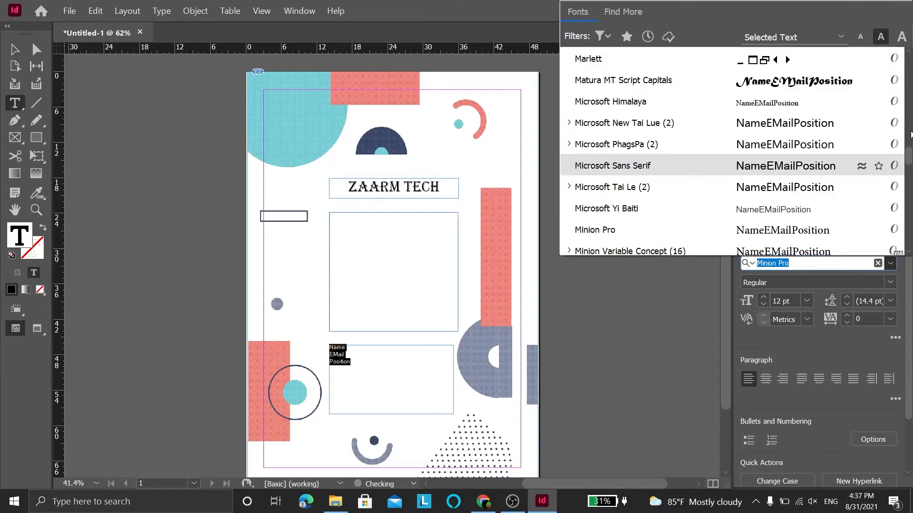
{"action": "left_click_drag", "start_coordinate": [909, 162], "coordinate": [910, 178]}
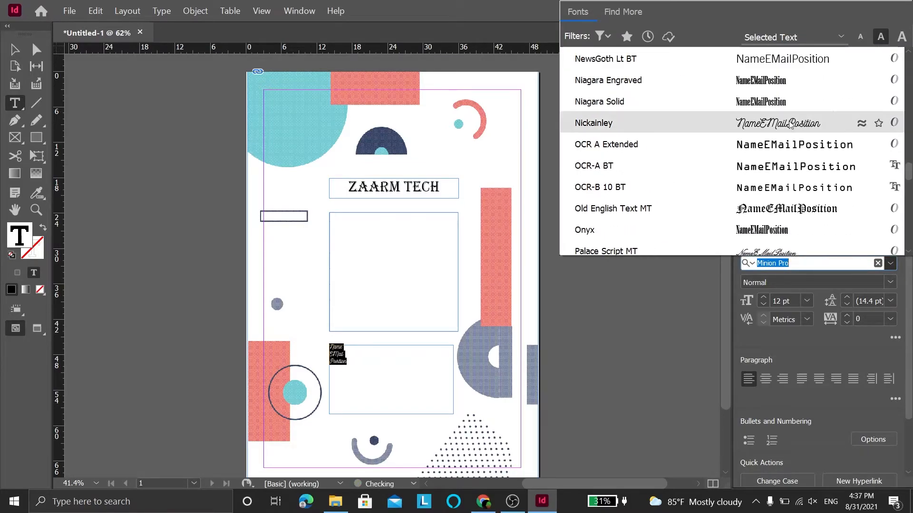
{"action": "left_click", "coordinate": [793, 124]}
{"action": "left_click", "coordinate": [765, 379]}
{"action": "left_click", "coordinate": [806, 301]}
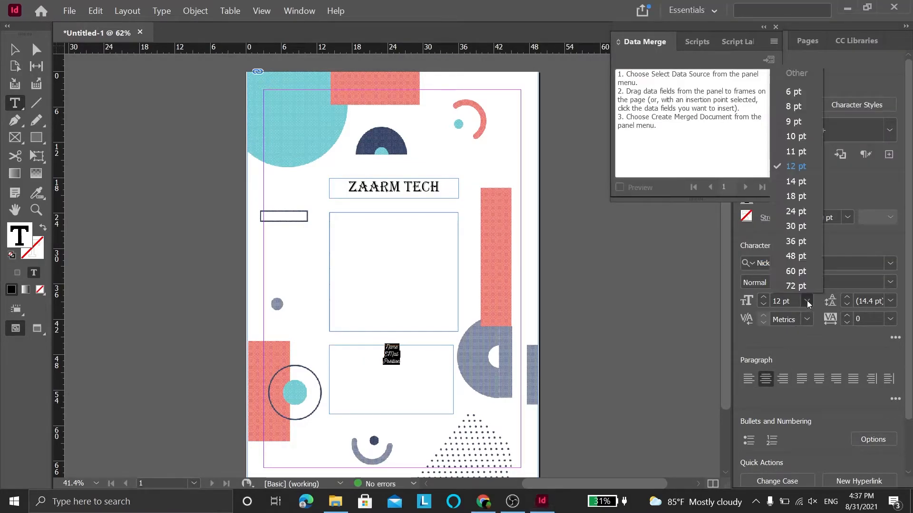
{"action": "left_click", "coordinate": [803, 228]}
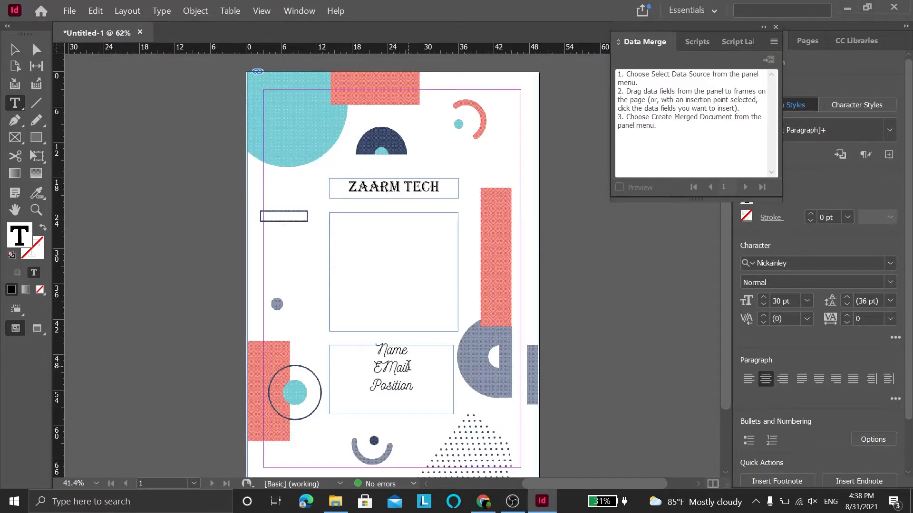
- Change the font of the Name, EMail and Position lines to Agency FB
{"action": "key", "text": "ctrl+a"}
{"action": "left_click", "coordinate": [889, 264]}
{"action": "left_click", "coordinate": [791, 251]}
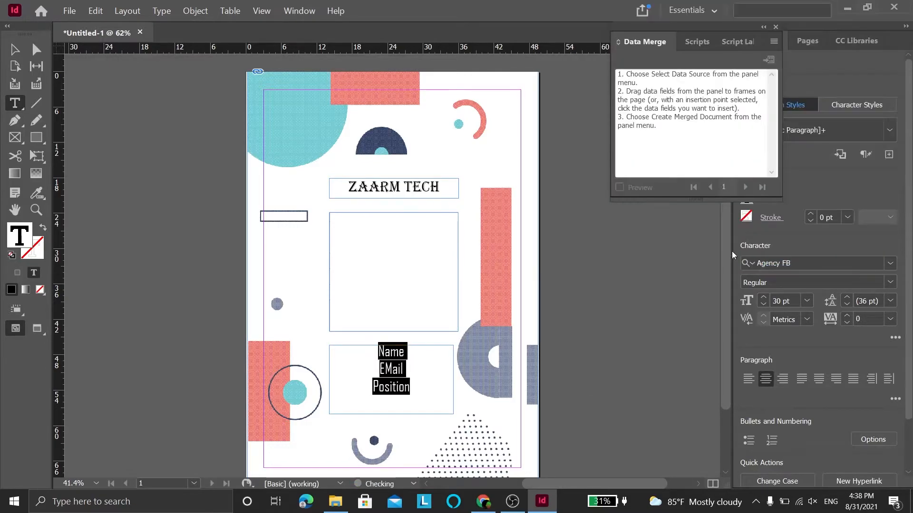
{"action": "left_click", "coordinate": [391, 377]}
{"action": "left_click", "coordinate": [405, 352]}
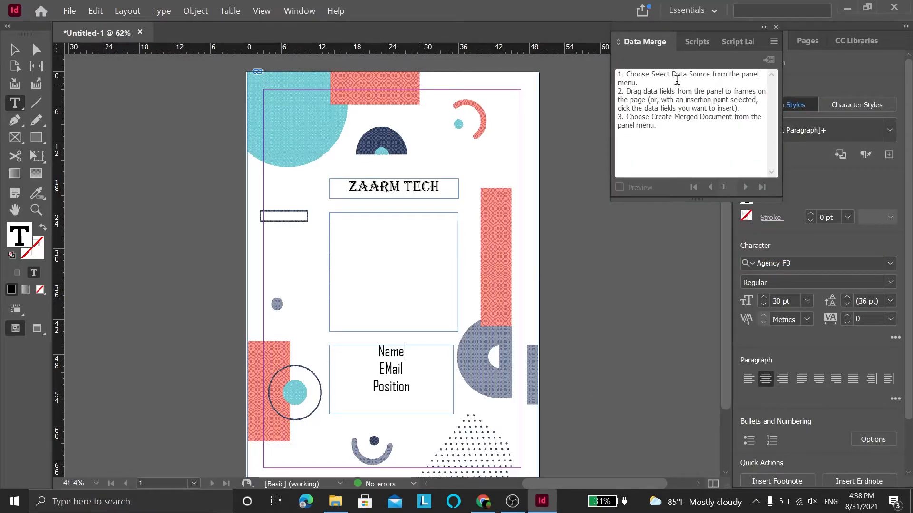
- Close the Data Merge panel and open it again
{"action": "left_click", "coordinate": [775, 27]}
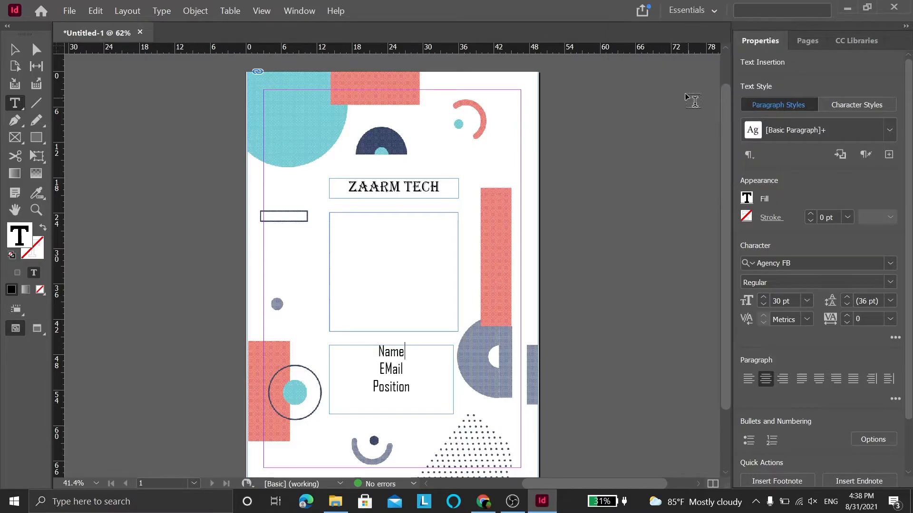
{"action": "left_click", "coordinate": [296, 12]}
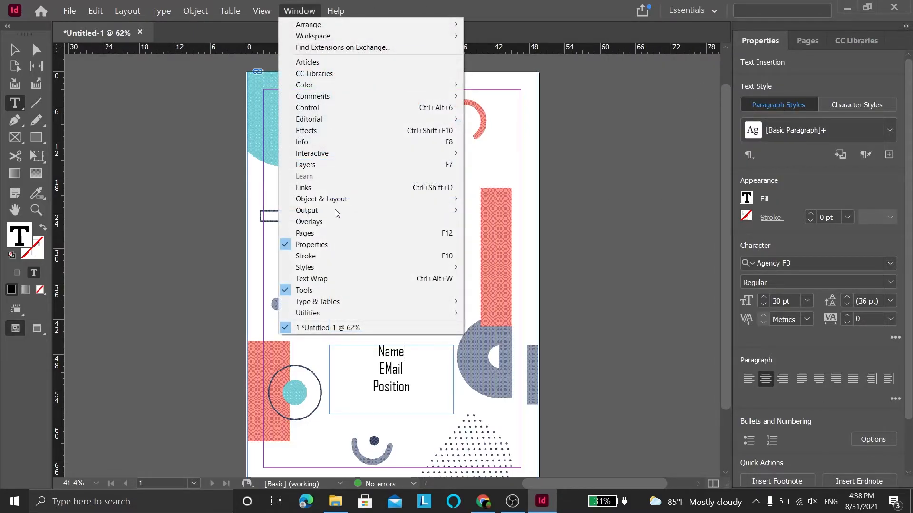
{"action": "mouse_move", "coordinate": [322, 317]}
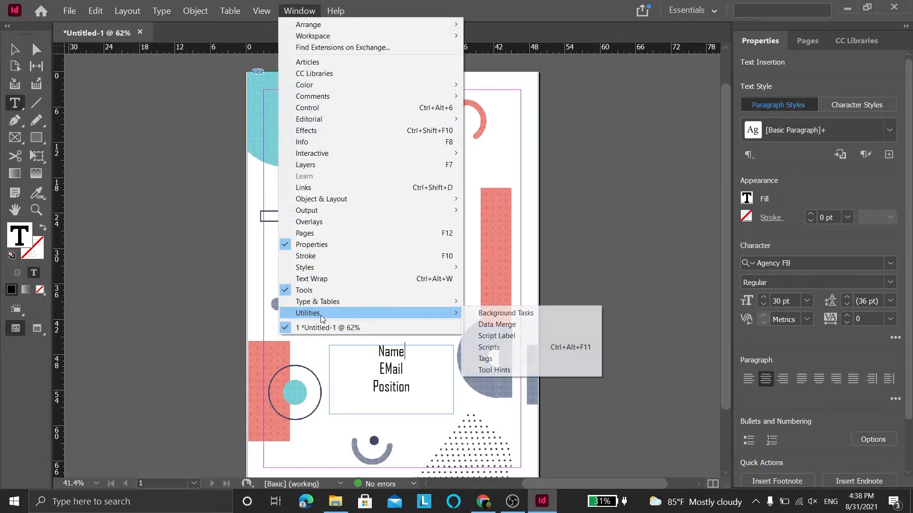
{"action": "left_click", "coordinate": [508, 326]}
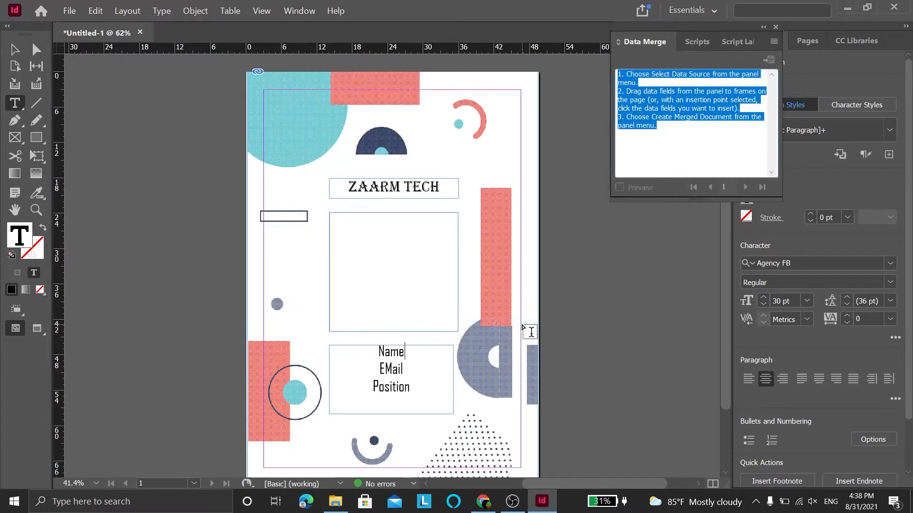
{"action": "left_click", "coordinate": [661, 89]}
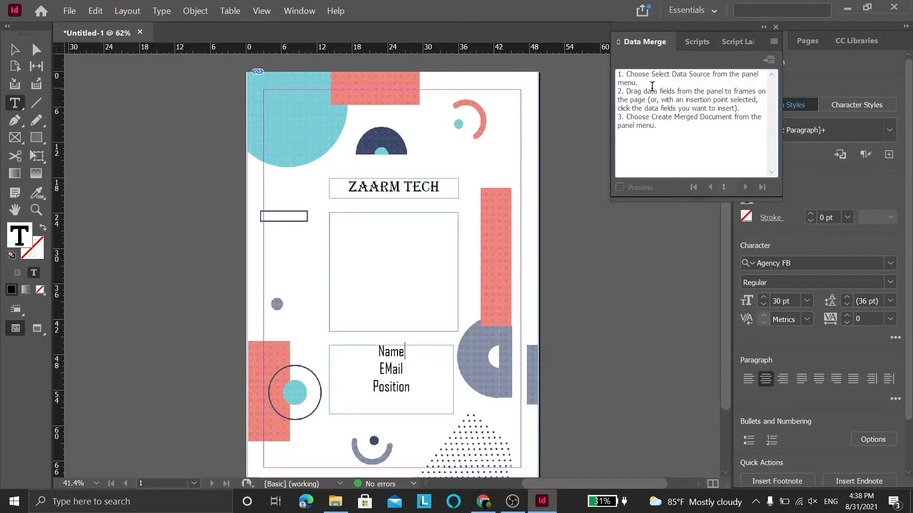
{"action": "left_click_drag", "start_coordinate": [652, 87], "coordinate": [627, 70]}
{"action": "left_click", "coordinate": [657, 88]}
- Load info.csv from the Data Merge Tutorial folder as the data source for the merge
{"action": "left_click", "coordinate": [774, 42]}
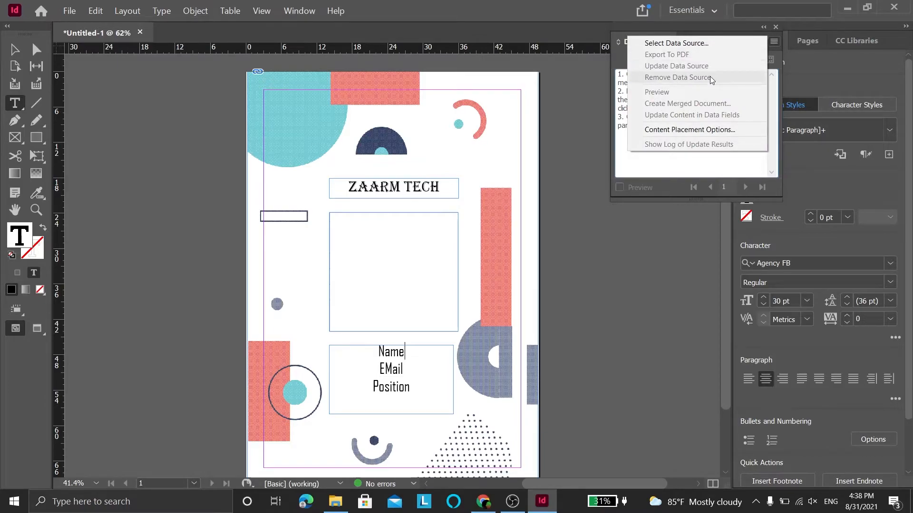
{"action": "left_click", "coordinate": [685, 44]}
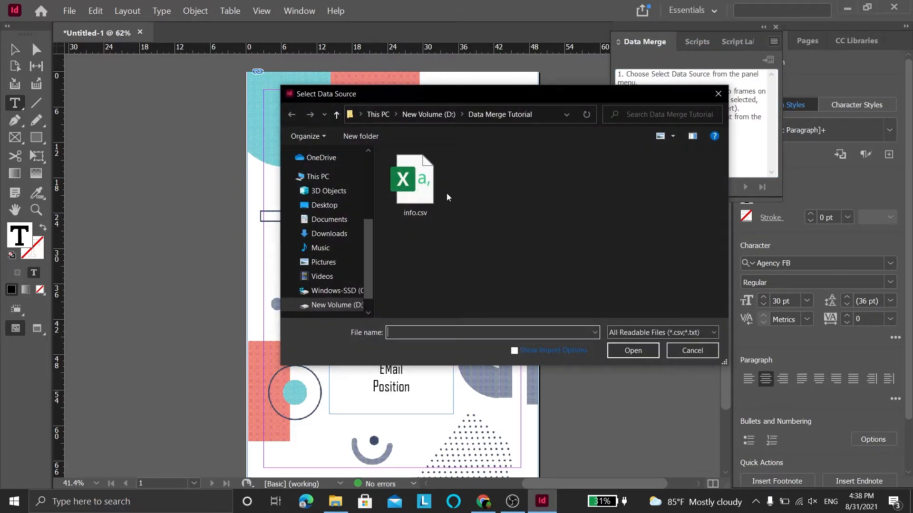
{"action": "left_click", "coordinate": [424, 194]}
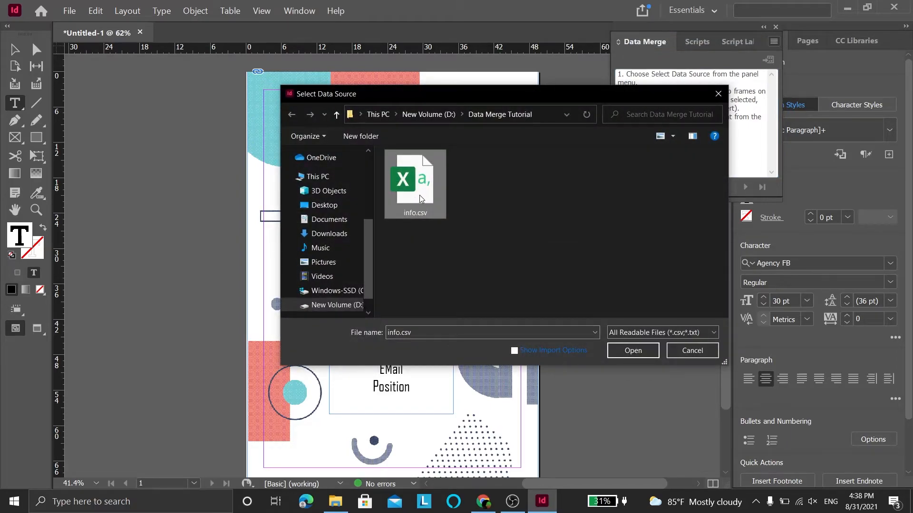
{"action": "left_click", "coordinate": [622, 352]}
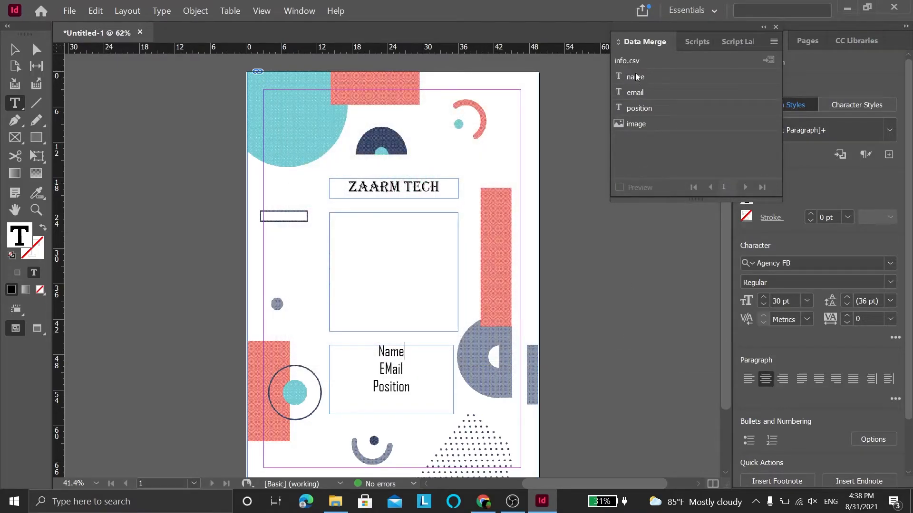
- Assign the image data field to the photo rectangle below the title
{"action": "left_click", "coordinate": [18, 49]}
{"action": "left_click", "coordinate": [351, 251]}
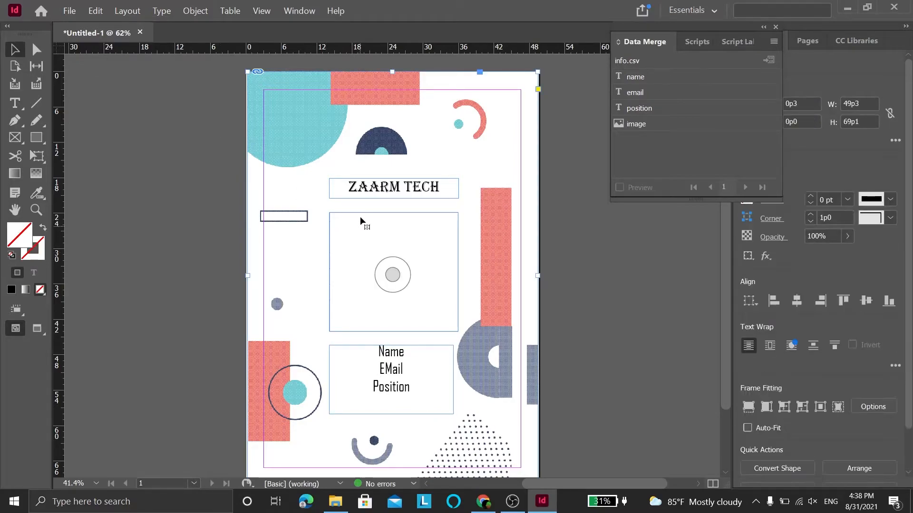
{"action": "left_click", "coordinate": [373, 219]}
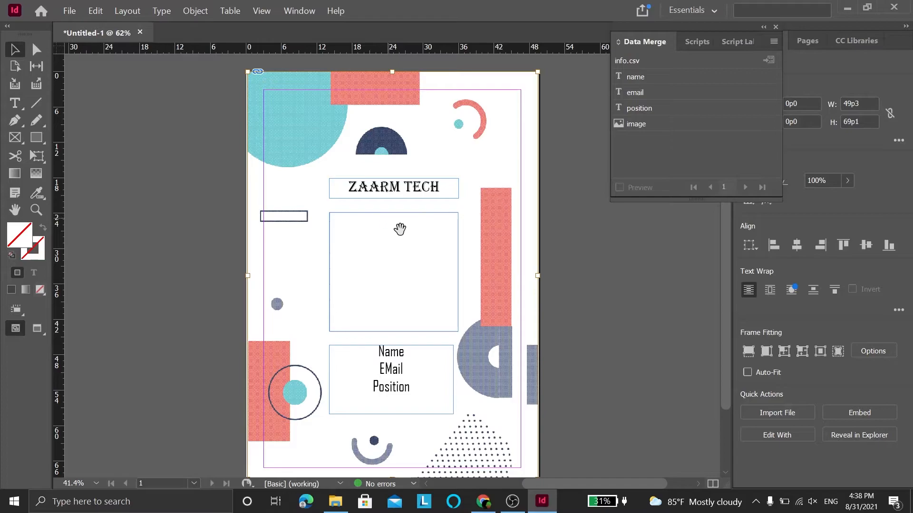
{"action": "left_click", "coordinate": [382, 213]}
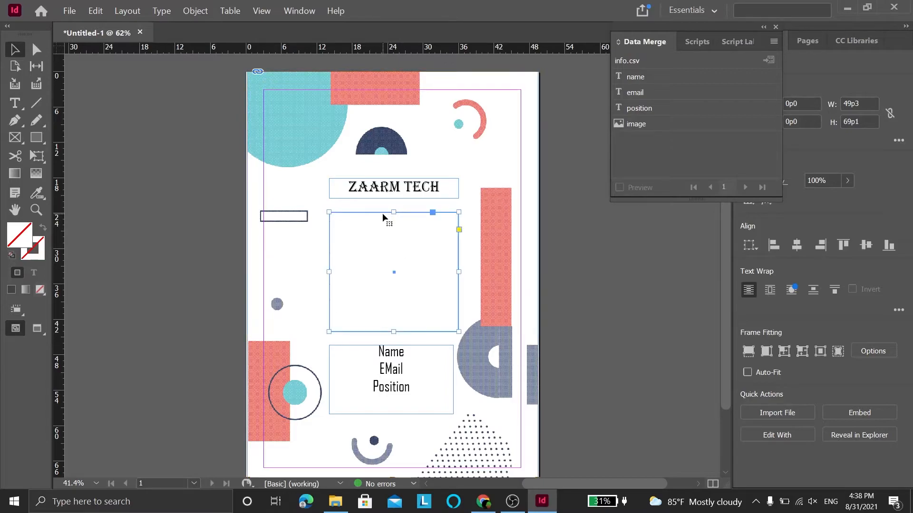
{"action": "left_click_drag", "start_coordinate": [640, 125], "coordinate": [395, 219]}
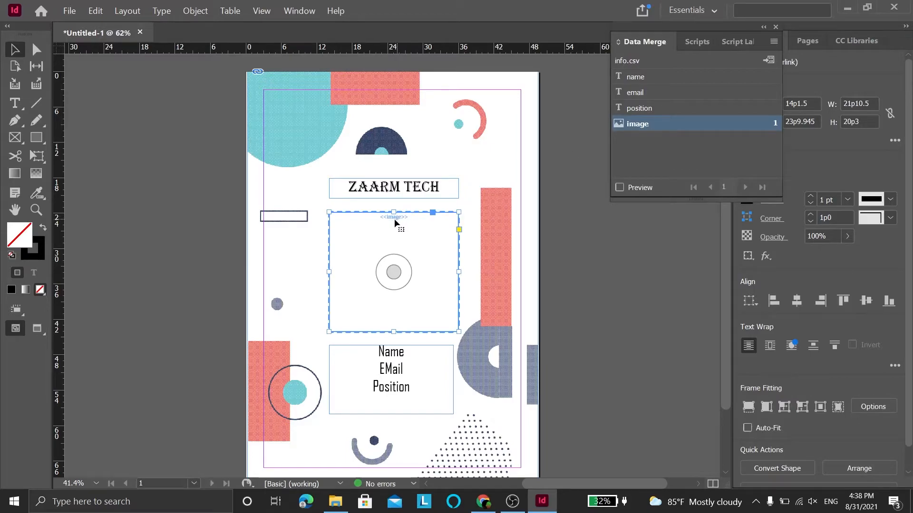
- Replace the Name line in the lower text frame with the name data field
{"action": "left_click", "coordinate": [391, 369]}
{"action": "double_click", "coordinate": [392, 369]}
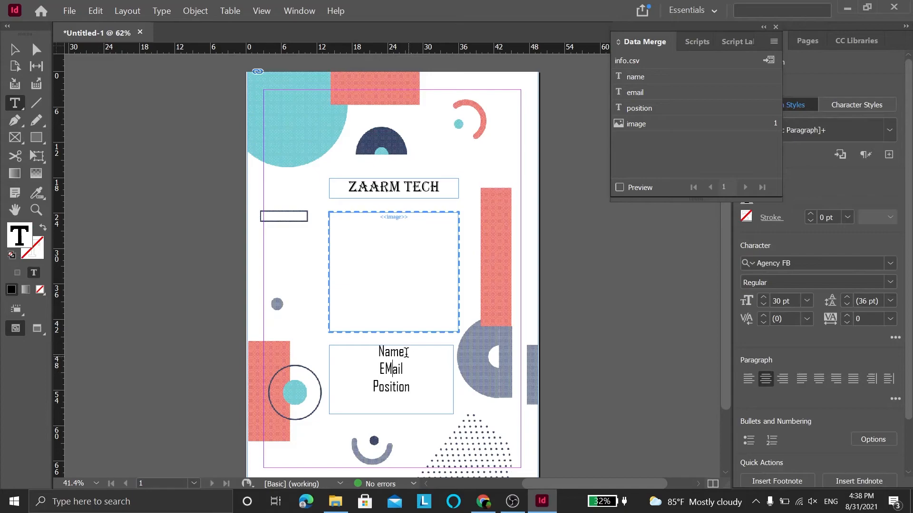
{"action": "left_click_drag", "start_coordinate": [406, 353], "coordinate": [375, 353]}
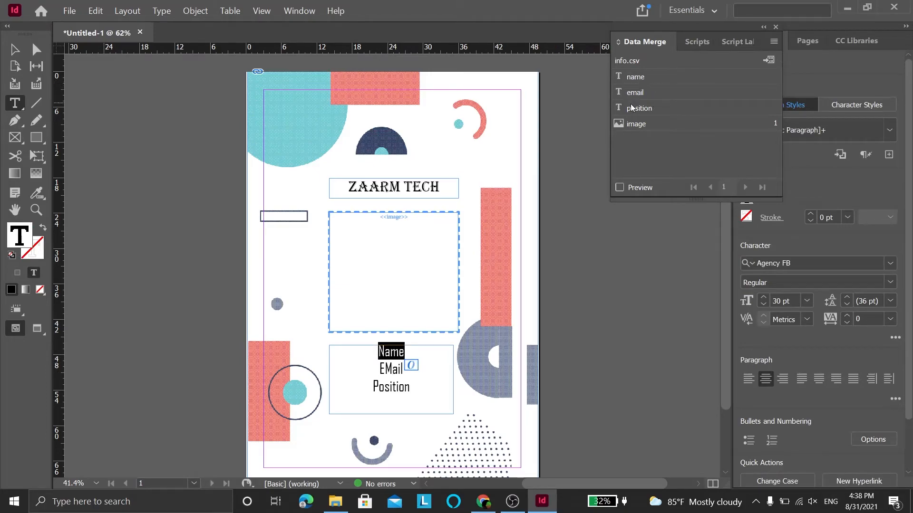
{"action": "left_click", "coordinate": [639, 77]}
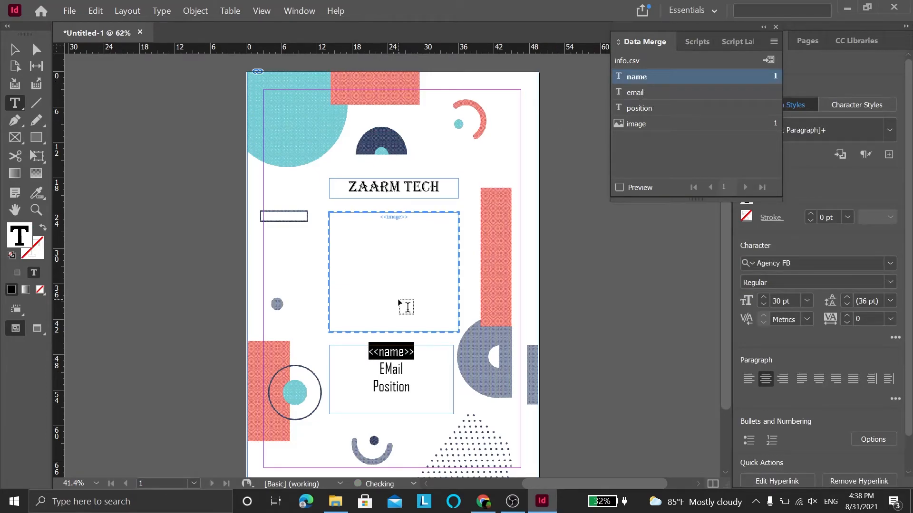
- Replace the EMail and Position lines with the email and position data fields
{"action": "left_click", "coordinate": [403, 369]}
{"action": "left_click_drag", "start_coordinate": [403, 369], "coordinate": [379, 369]}
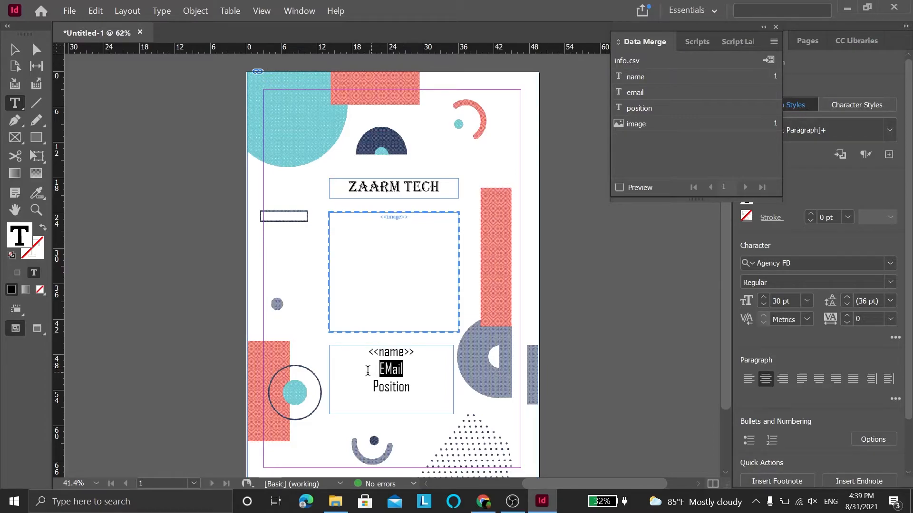
{"action": "left_click", "coordinate": [635, 95]}
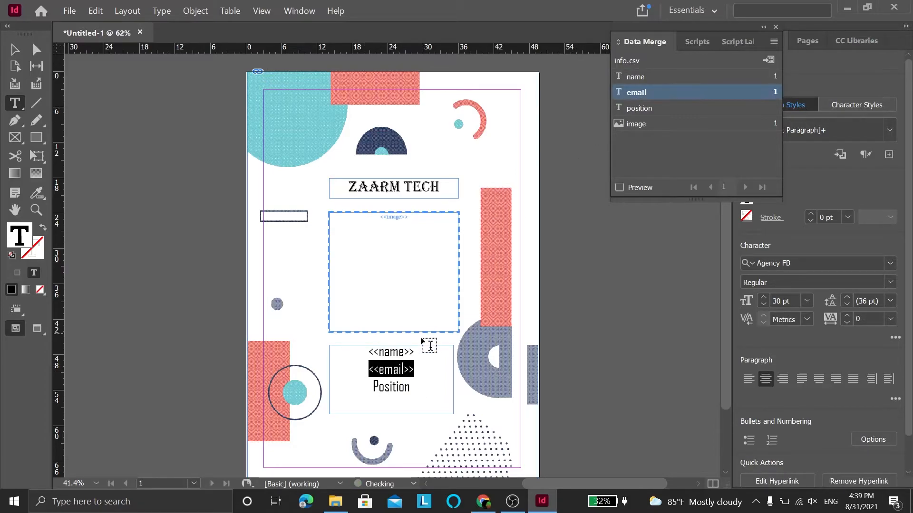
{"action": "left_click", "coordinate": [404, 386]}
{"action": "left_click_drag", "start_coordinate": [411, 387], "coordinate": [372, 387]}
{"action": "left_click", "coordinate": [645, 110]}
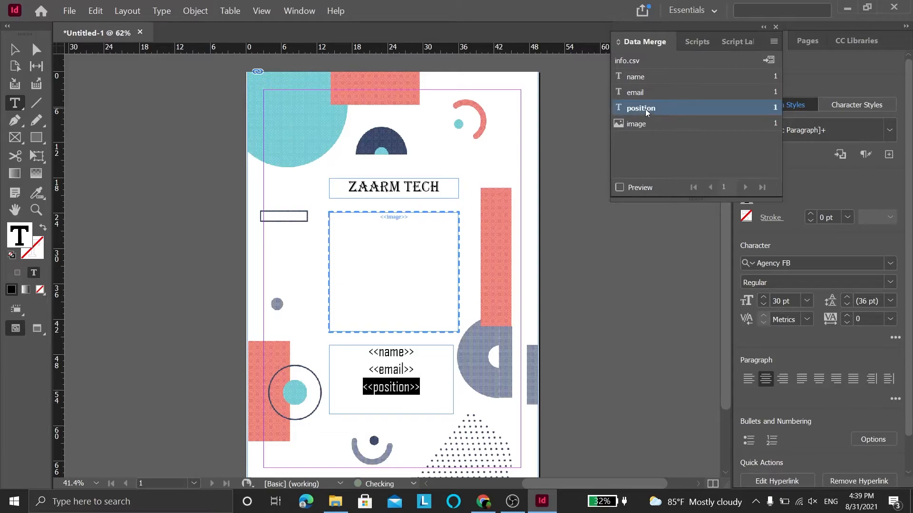
- Preview the merged card, stepping forward to record 3 and back to record 1
{"action": "left_click", "coordinate": [620, 186]}
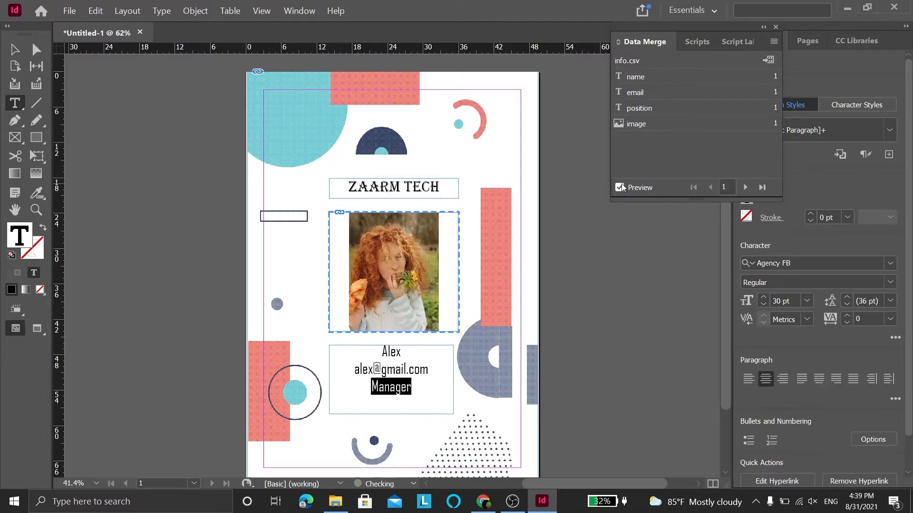
{"action": "left_click", "coordinate": [14, 49]}
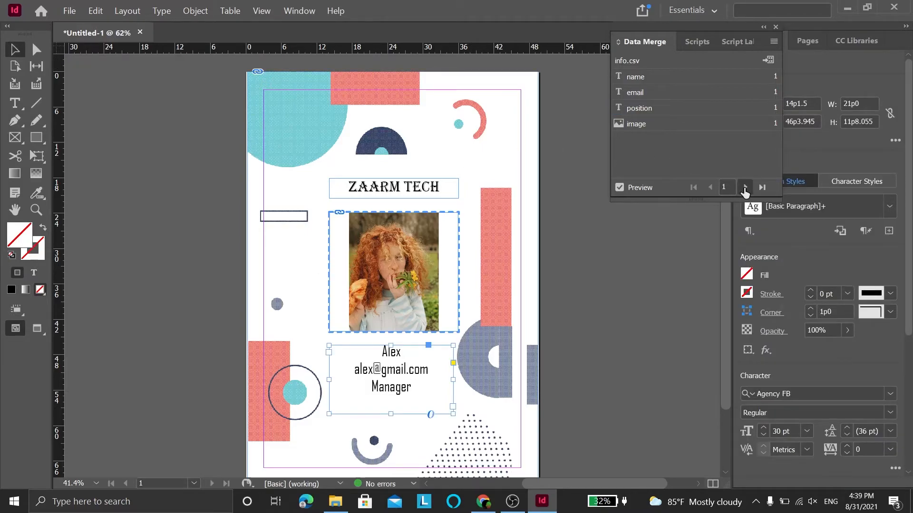
{"action": "left_click", "coordinate": [744, 188]}
{"action": "left_click", "coordinate": [744, 188]}
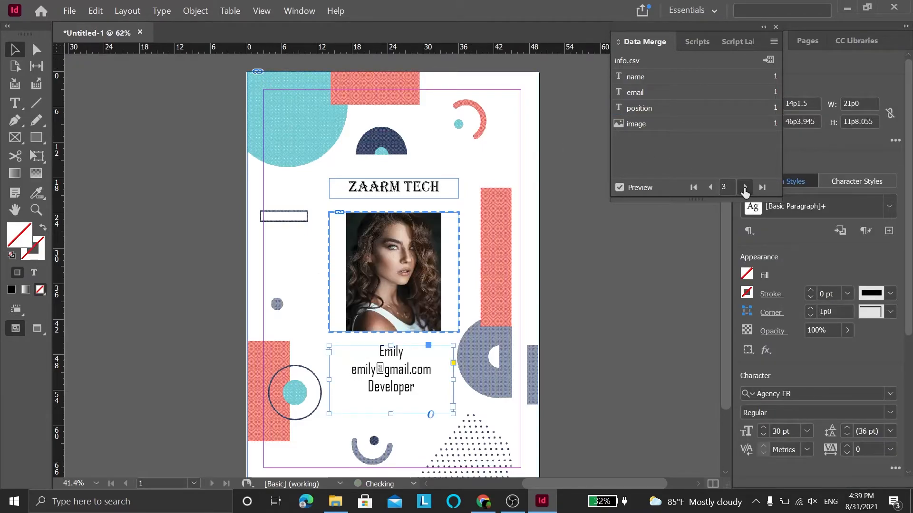
{"action": "left_click", "coordinate": [708, 188]}
{"action": "left_click", "coordinate": [709, 188]}
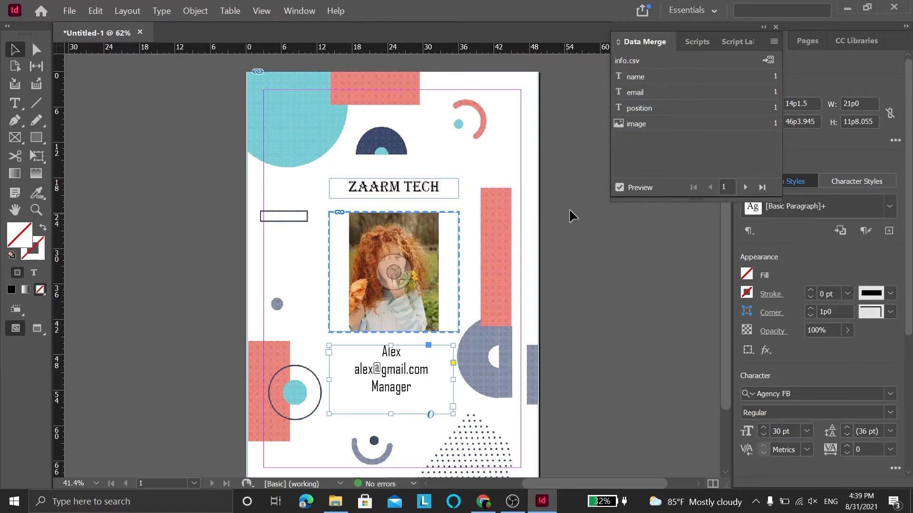
- Start a PDF export of the merged records, with image fitting set to Fill Frames Proportionally and images centred in their frames
{"action": "left_click", "coordinate": [774, 43]}
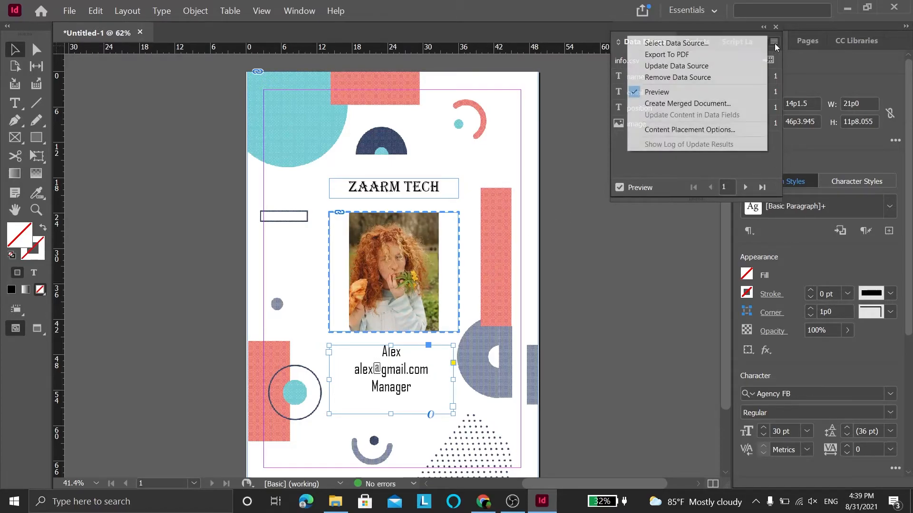
{"action": "left_click", "coordinate": [696, 55]}
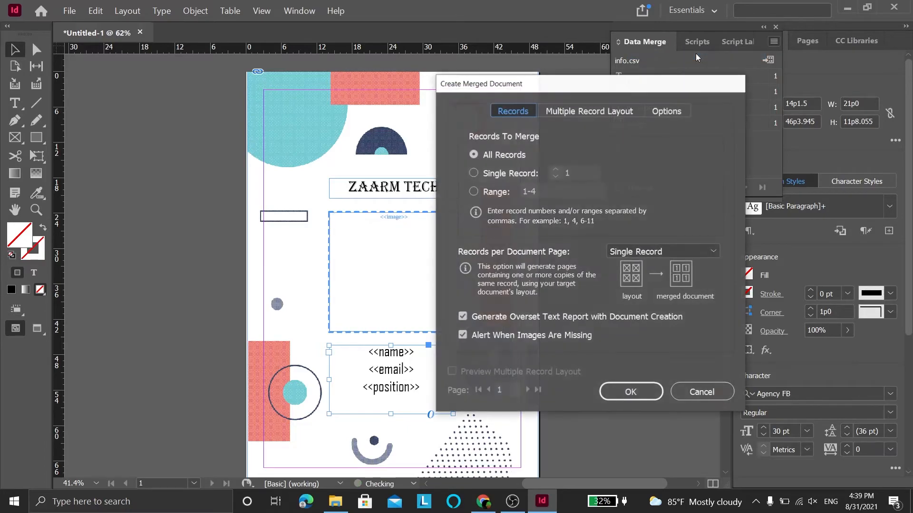
{"action": "left_click", "coordinate": [665, 111]}
{"action": "left_click", "coordinate": [578, 155]}
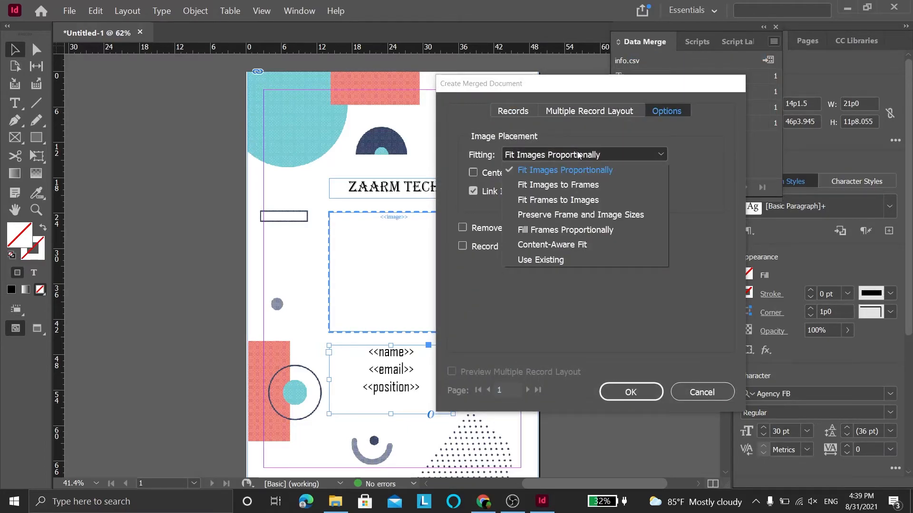
{"action": "left_click", "coordinate": [554, 230]}
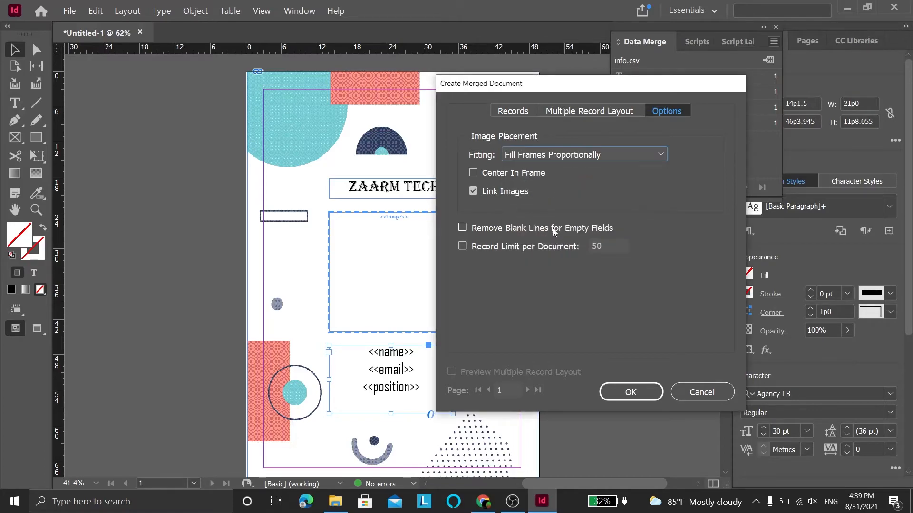
{"action": "left_click", "coordinate": [512, 172]}
- Merge all records with a single record per document page and export with the High Quality Print PDF preset
{"action": "left_click", "coordinate": [518, 110]}
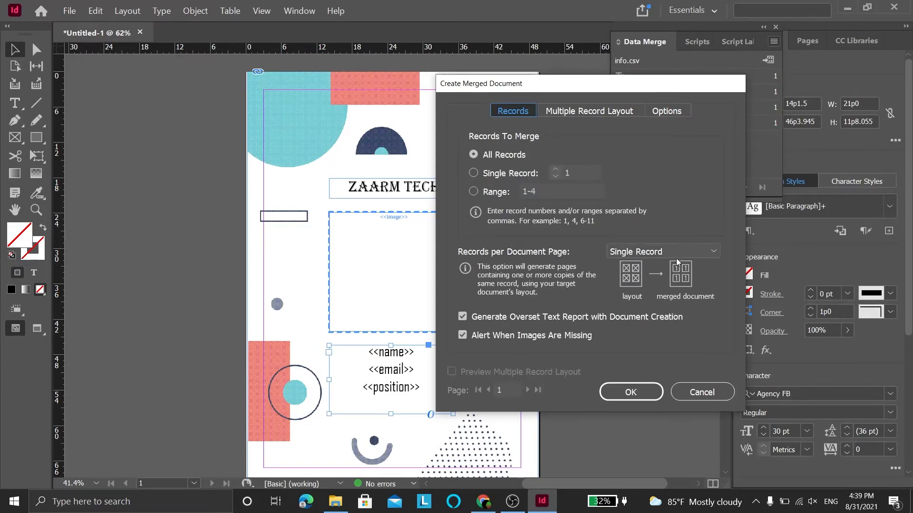
{"action": "left_click", "coordinate": [691, 251]}
{"action": "left_click", "coordinate": [690, 251]}
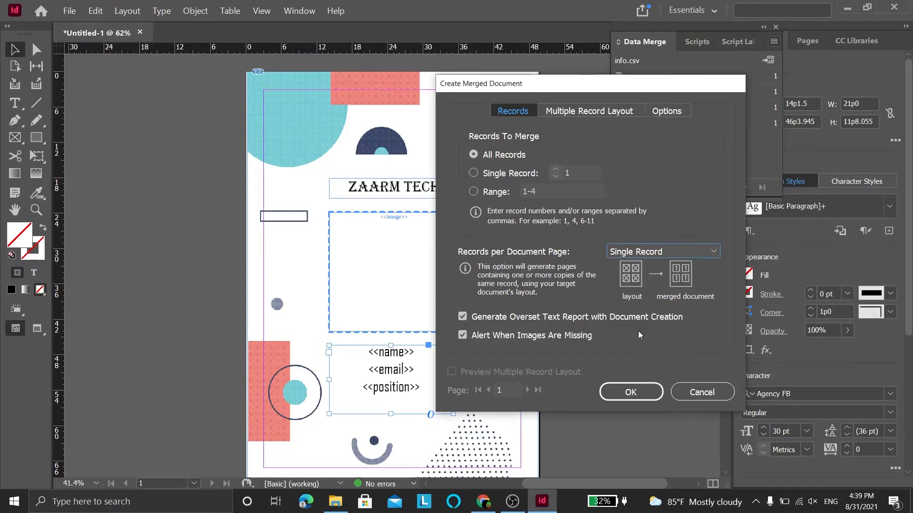
{"action": "left_click", "coordinate": [625, 391]}
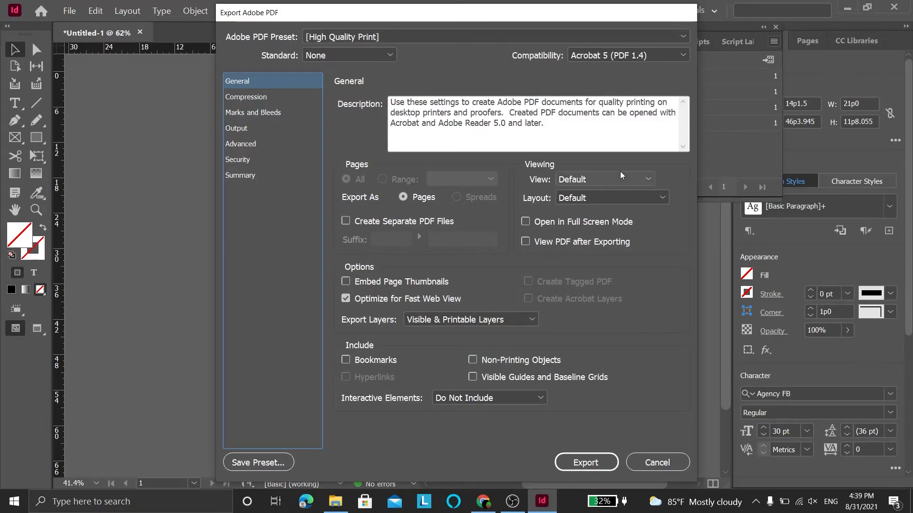
{"action": "left_click", "coordinate": [592, 463]}
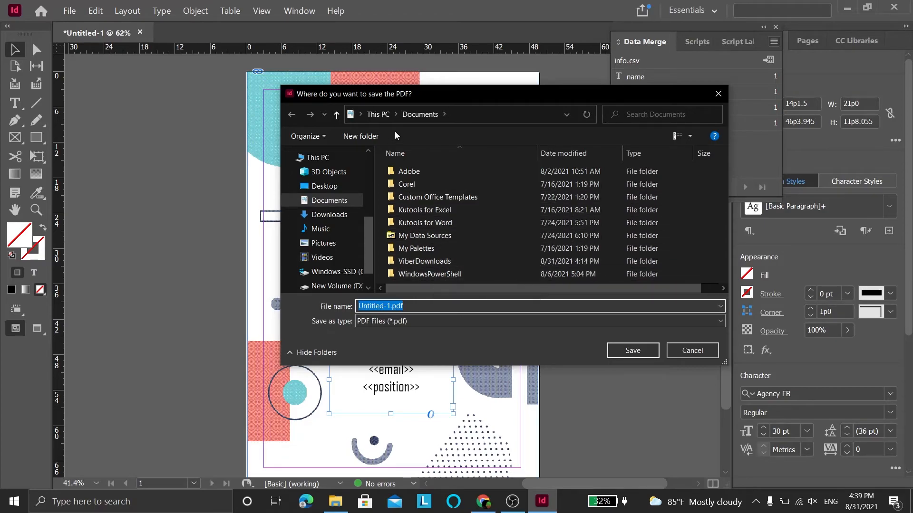
- Save the merged PDF in Documents as My Cards for Zaarmtech and dismiss the overset text report
{"action": "type", "text": "My"}
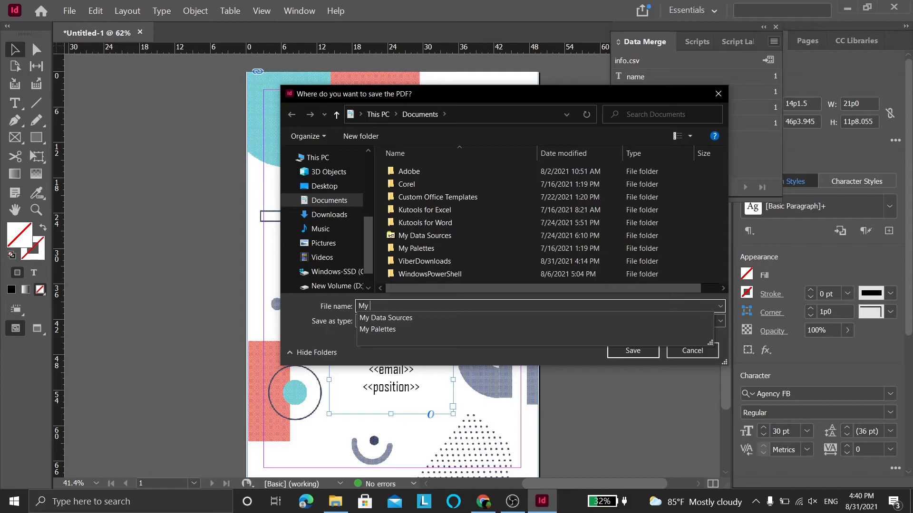
{"action": "type", "text": " Cards for Zaarmtech"}
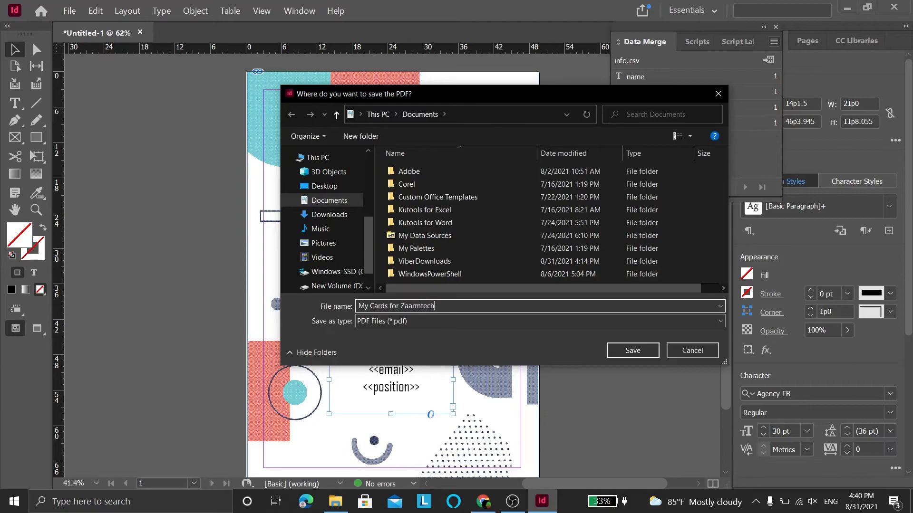
{"action": "left_click", "coordinate": [614, 352]}
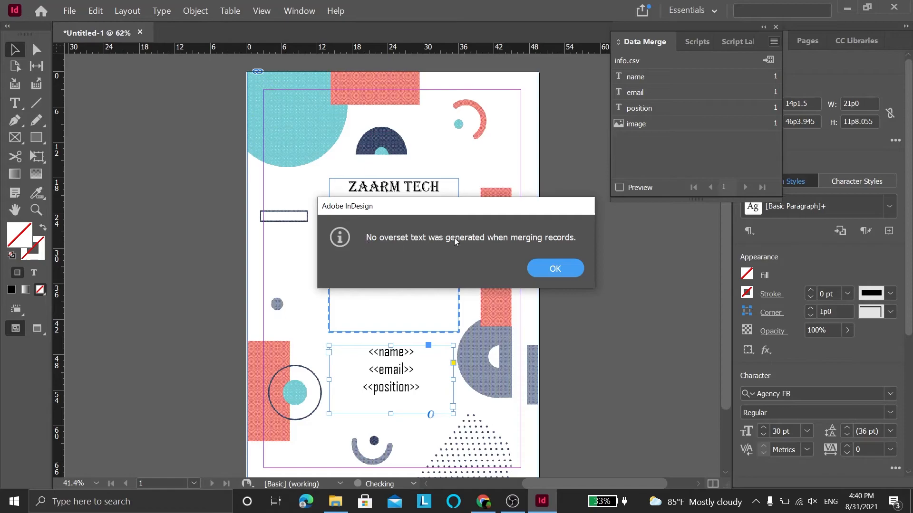
{"action": "left_click", "coordinate": [548, 269]}
- Close InDesign without saving the untitled document, and switch to File Explorer at the Documents folder
{"action": "left_click", "coordinate": [893, 7]}
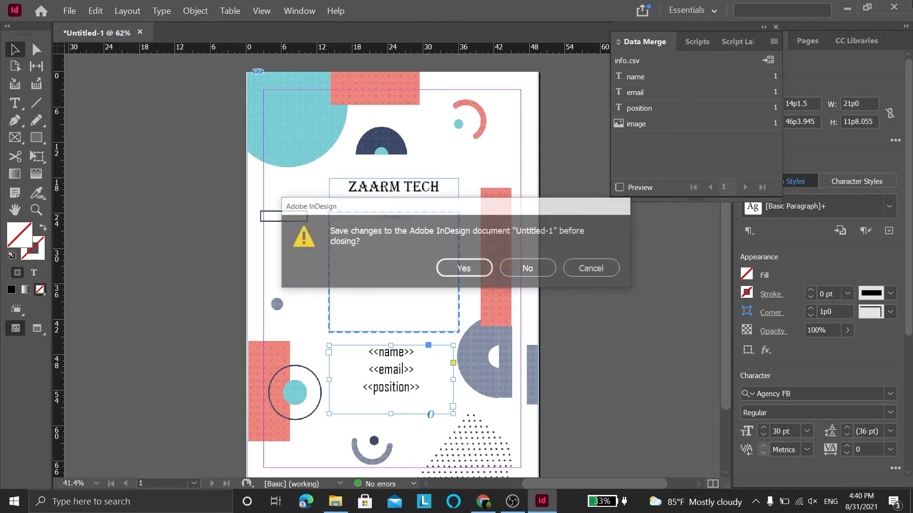
{"action": "left_click", "coordinate": [527, 270]}
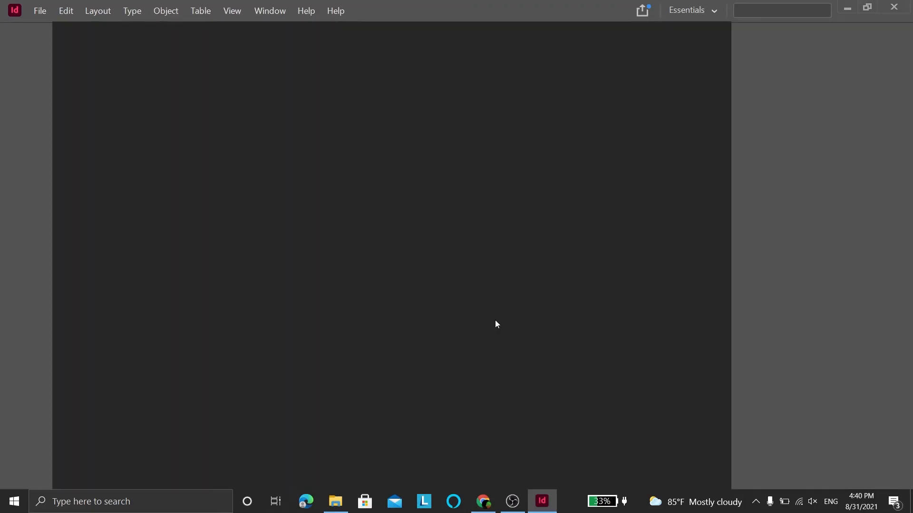
{"action": "left_click", "coordinate": [335, 501]}
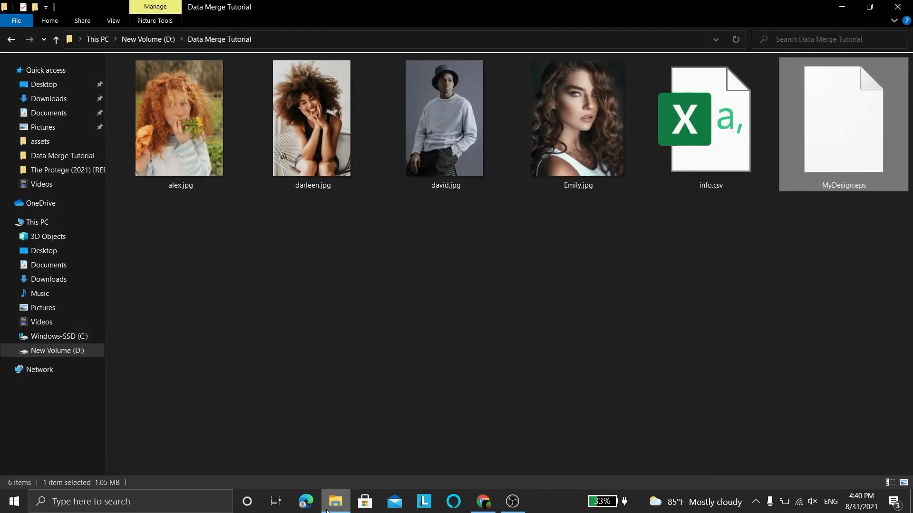
{"action": "left_click", "coordinate": [47, 118]}
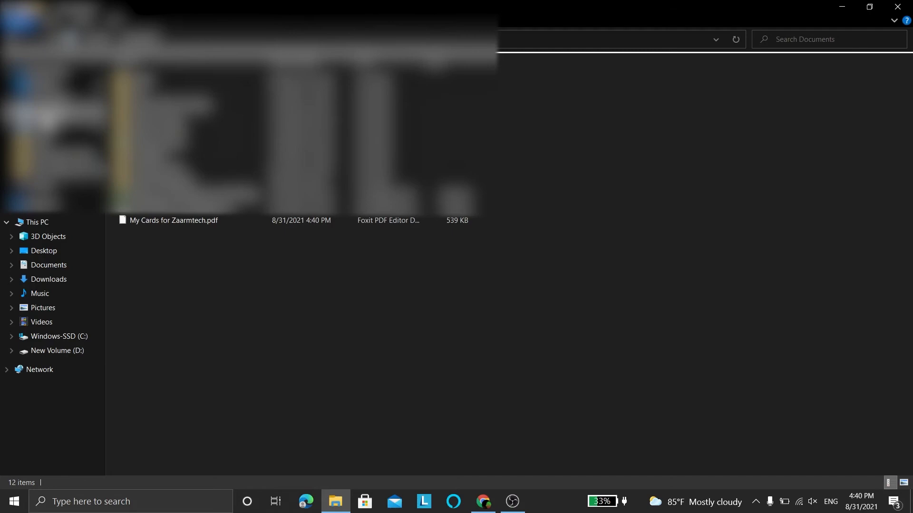
- Open My Cards for Zaarmtech.pdf with Google Chrome to review the exported cards
{"action": "left_click", "coordinate": [152, 222]}
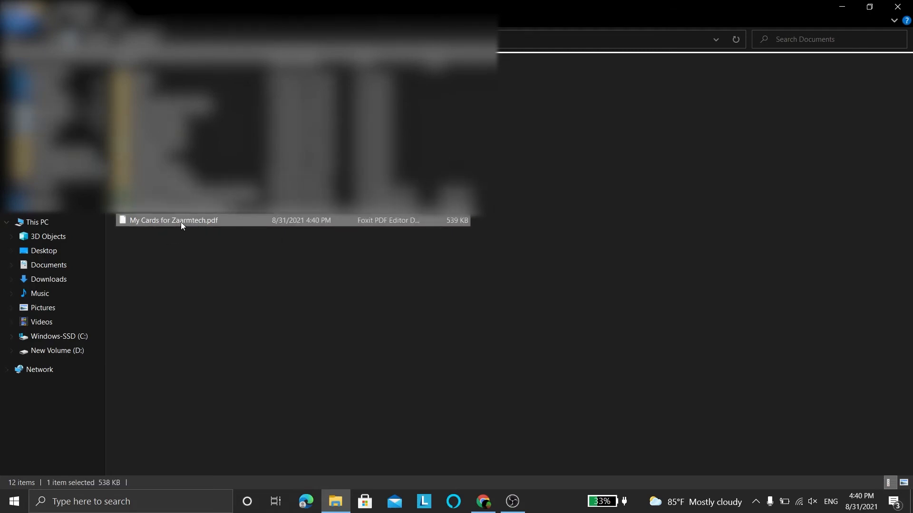
{"action": "right_click", "coordinate": [182, 225]}
{"action": "left_click", "coordinate": [149, 221]}
{"action": "right_click", "coordinate": [149, 221]}
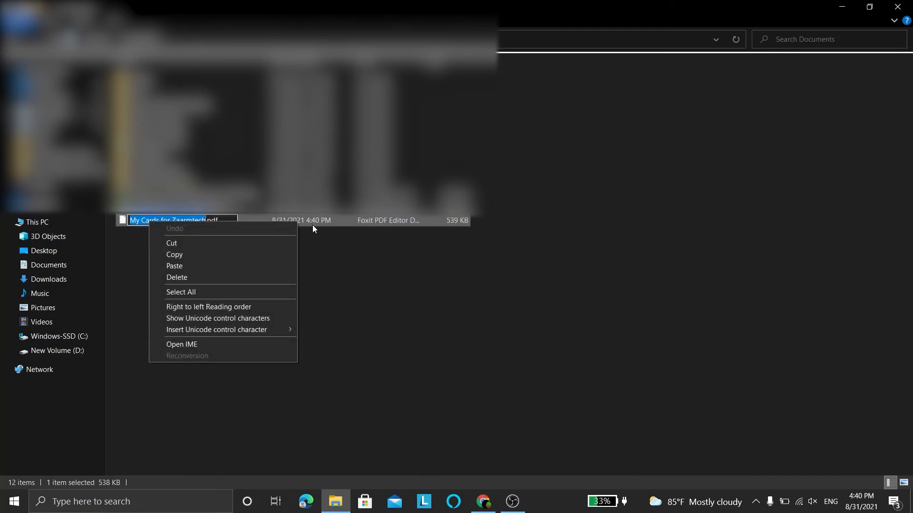
{"action": "left_click", "coordinate": [332, 223]}
{"action": "right_click", "coordinate": [332, 223]}
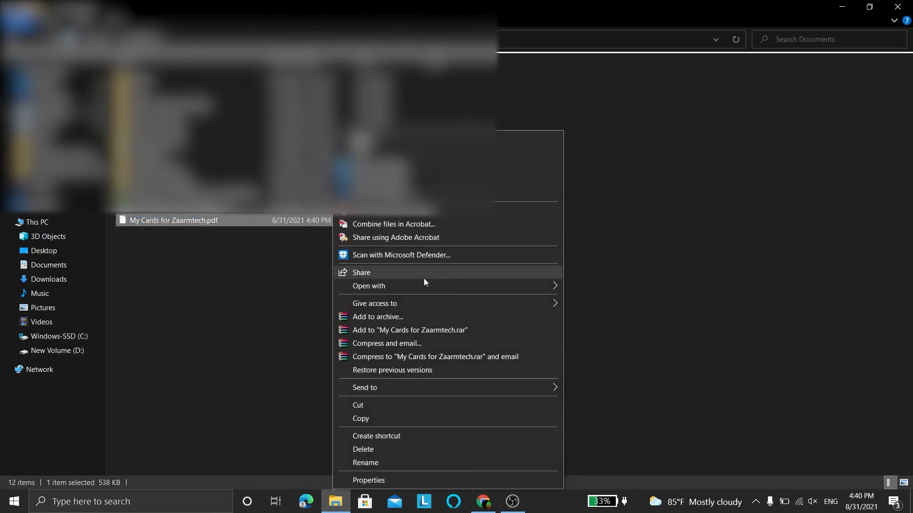
{"action": "mouse_move", "coordinate": [429, 290]}
{"action": "left_click", "coordinate": [626, 299]}
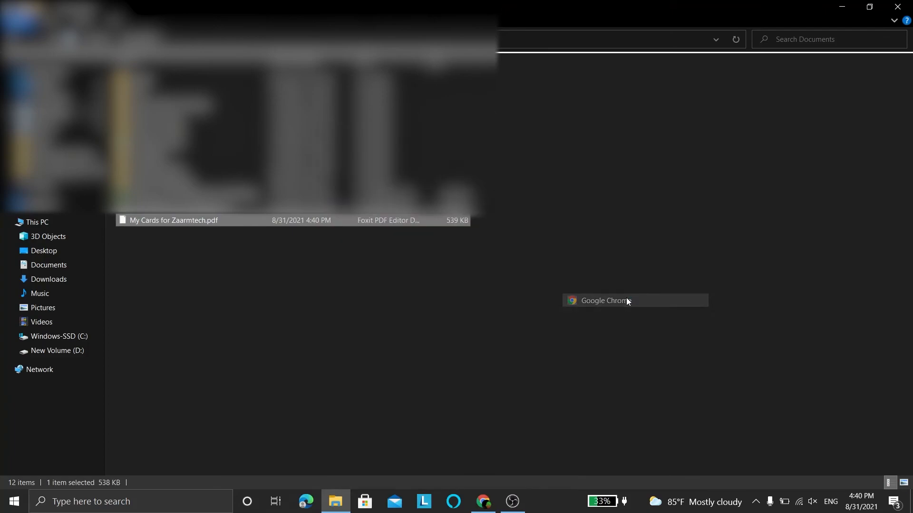
{"action": "left_click", "coordinate": [580, 18]}
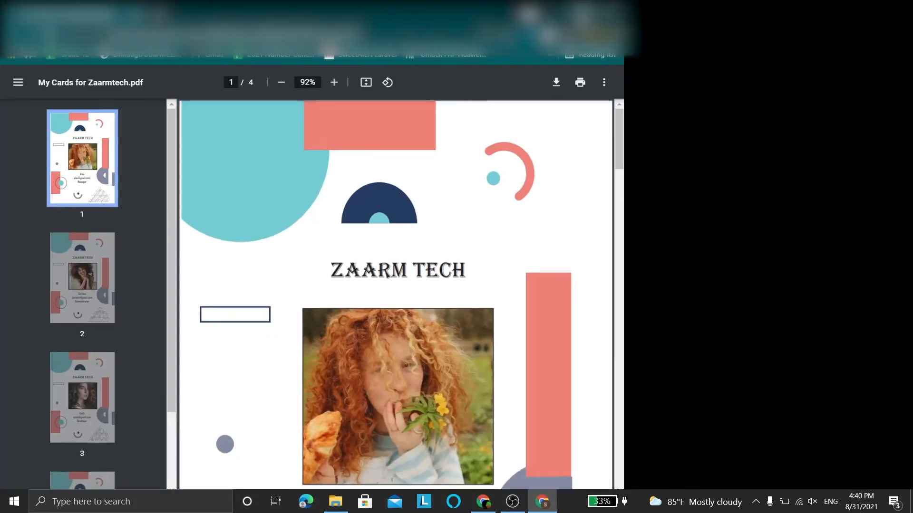